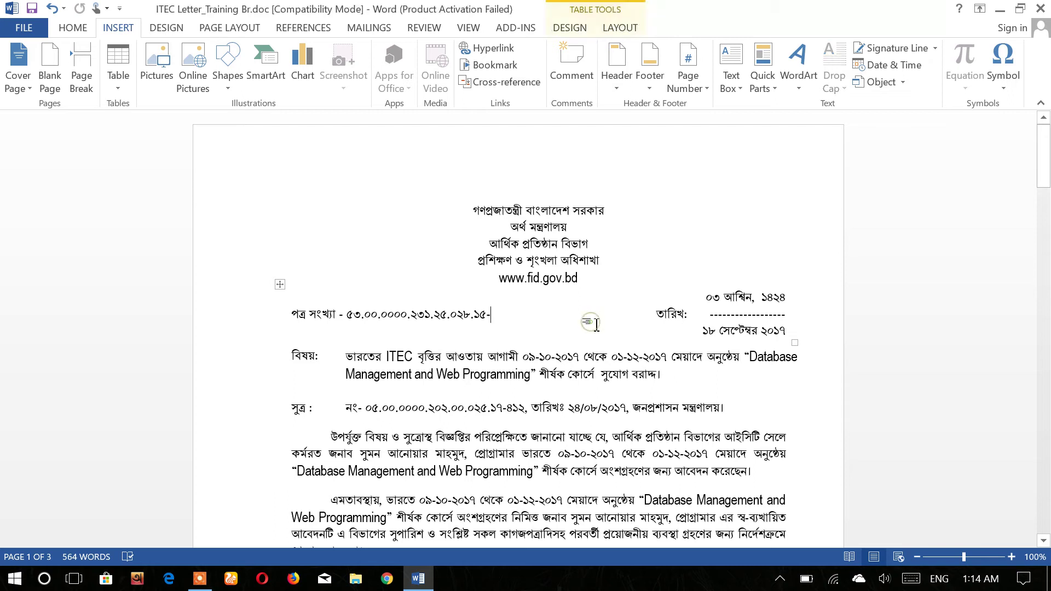
Return to the letterhead's first line and scroll through the letter.
key(shift+F5)
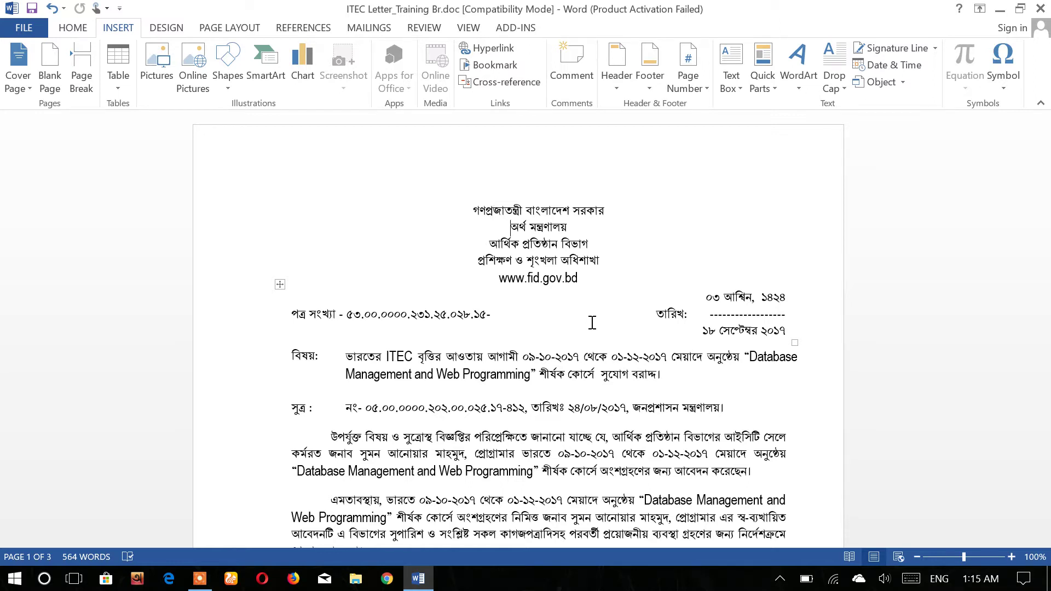
scroll(592, 323, down, 5)
scroll(592, 323, down, 7)
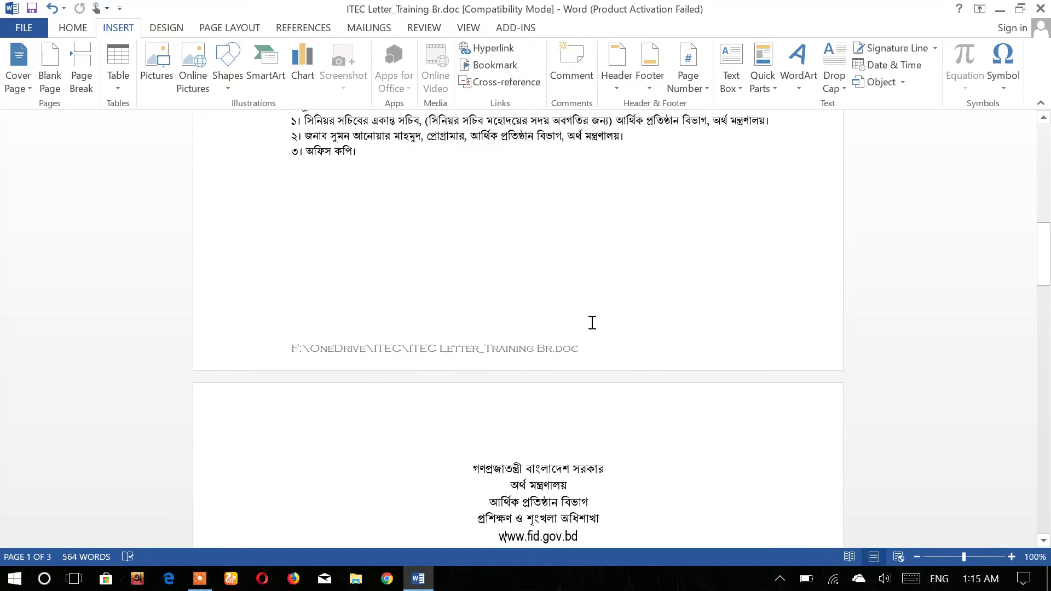
scroll(592, 323, up, 4)
scroll(593, 325, up, 7)
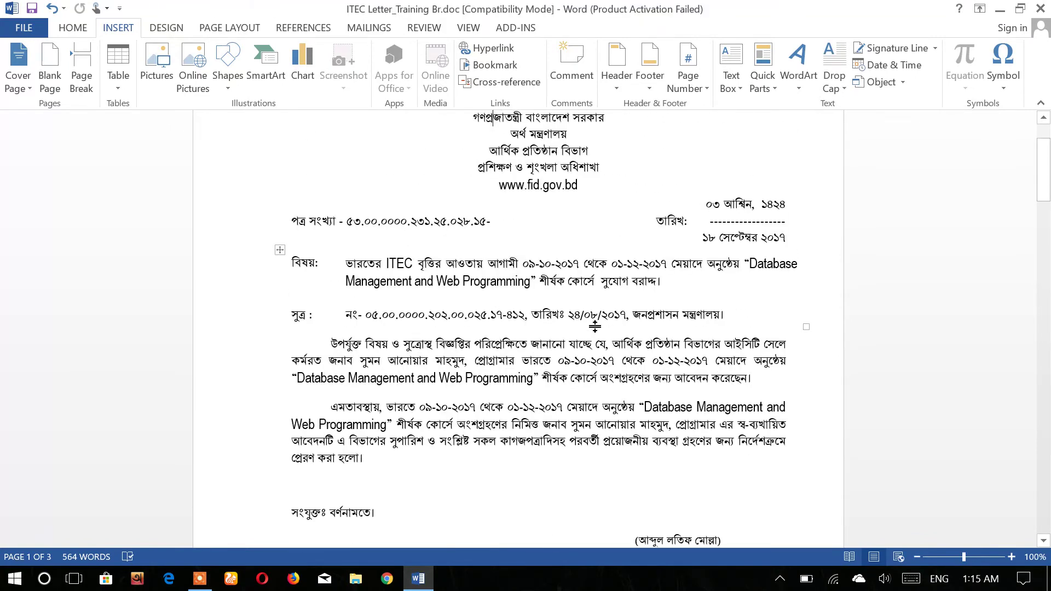
scroll(595, 327, down, 3)
scroll(592, 322, down, 9)
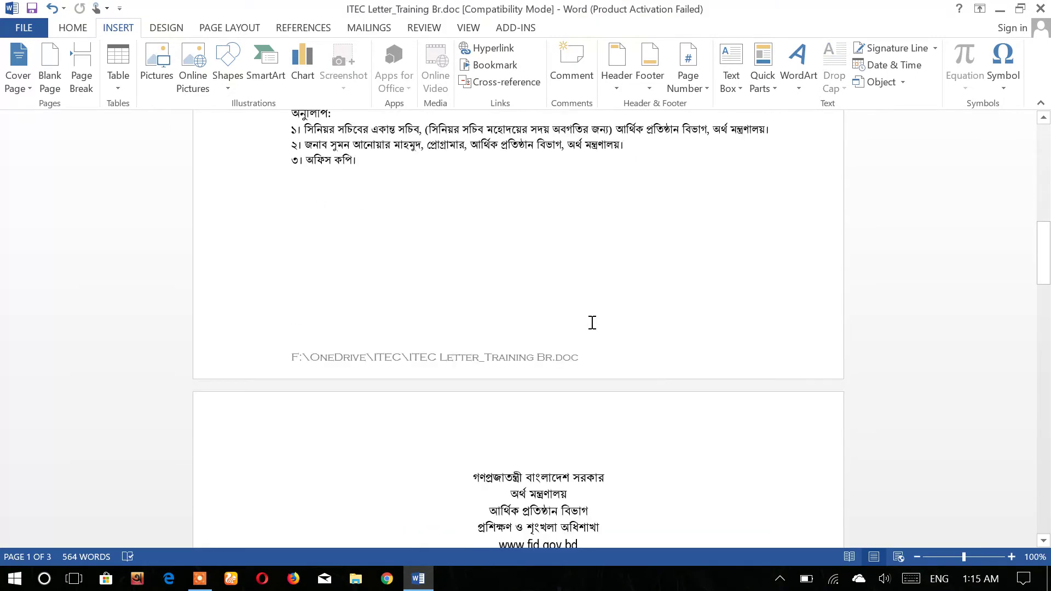
scroll(592, 323, up, 3)
scroll(593, 324, up, 4)
scroll(595, 327, up, 3)
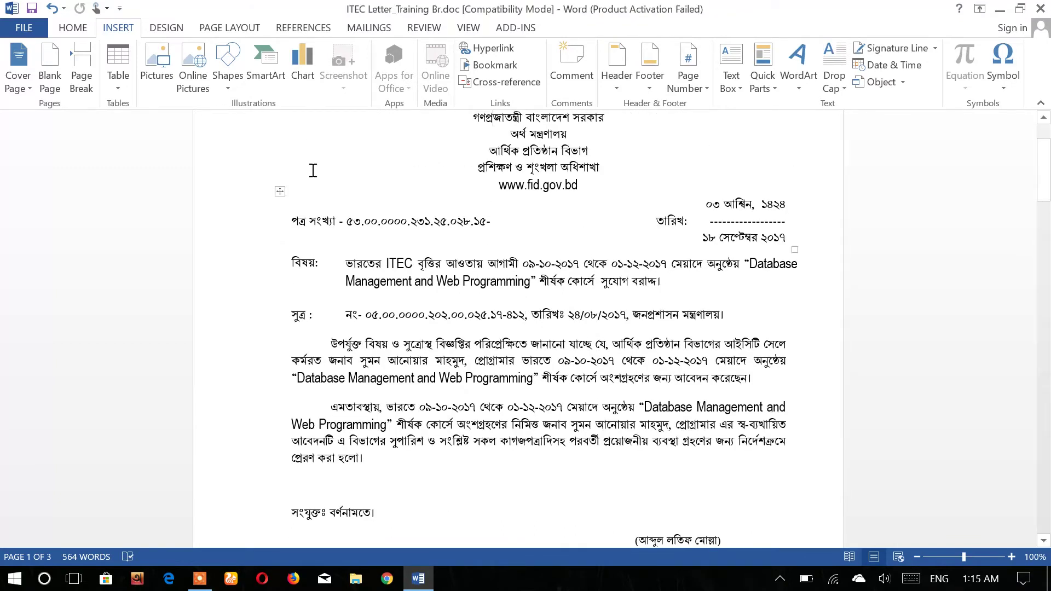
Add a Plain Number 3 page number at the bottom right of the page.
click(213, 29)
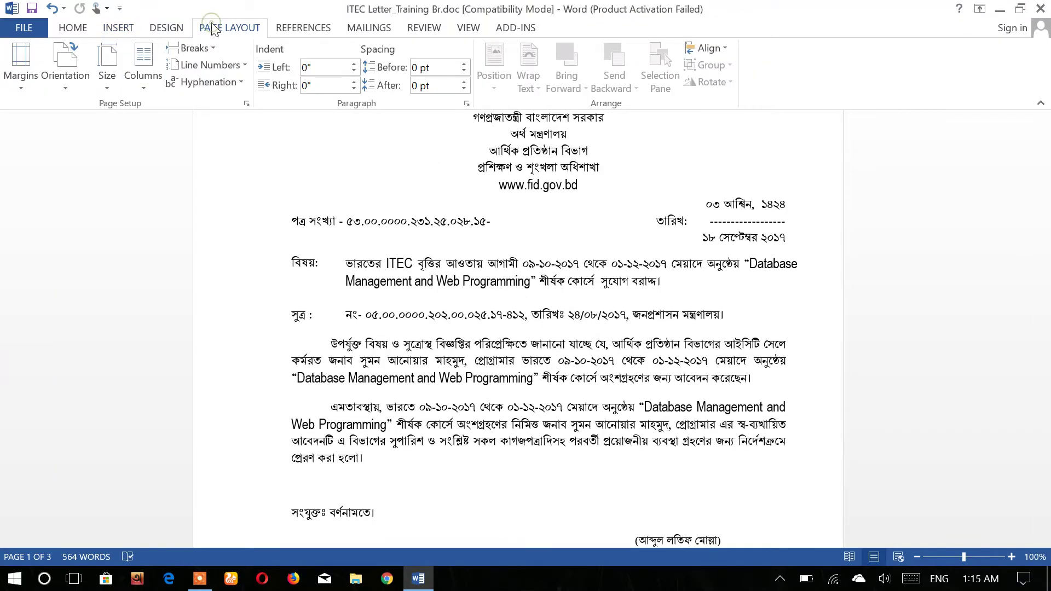
click(167, 28)
click(119, 31)
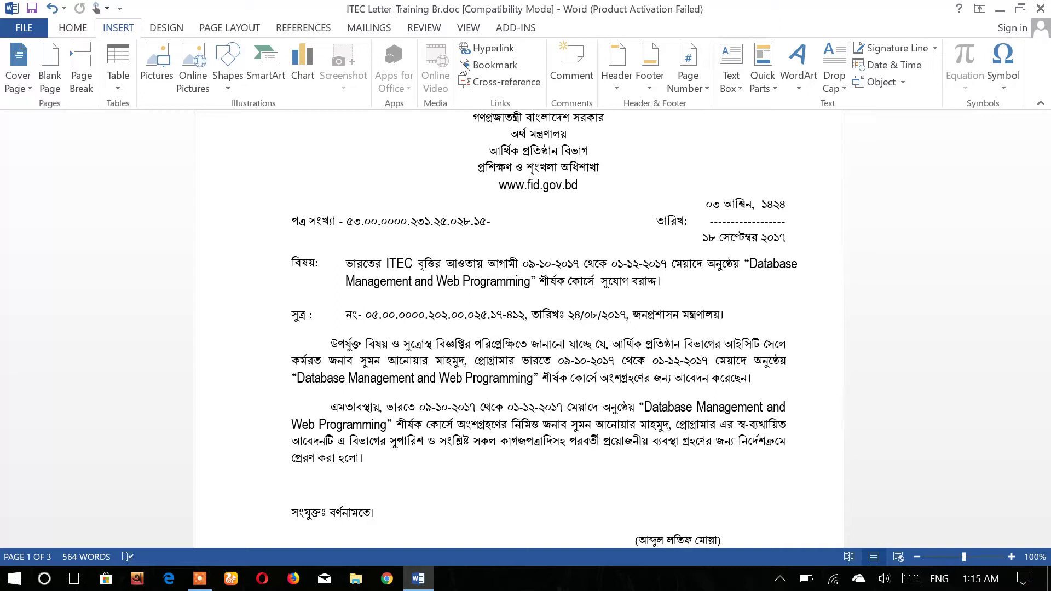
click(706, 97)
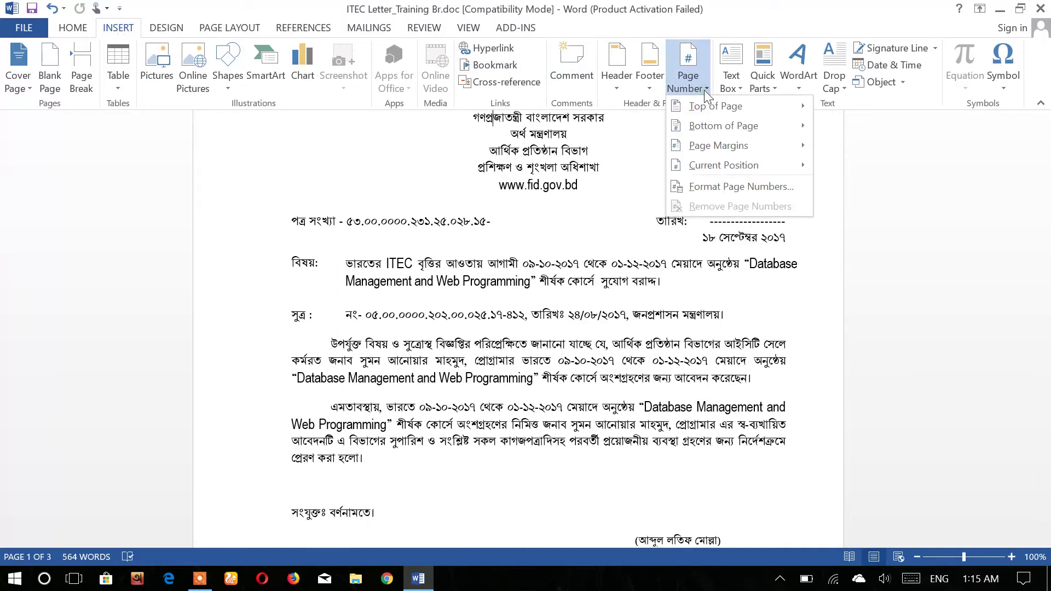
mouse_move(722, 126)
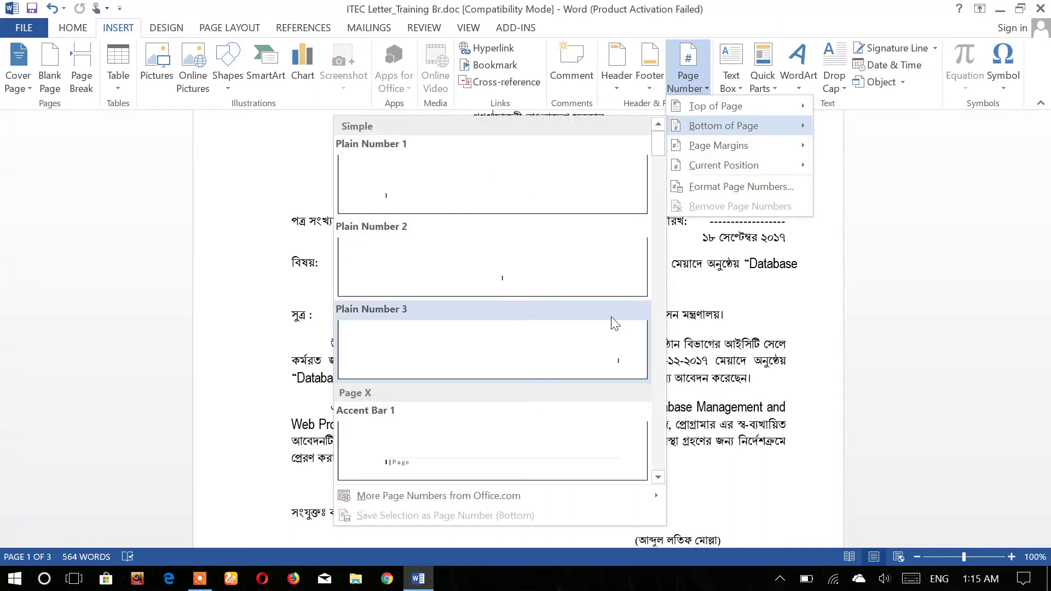
click(554, 360)
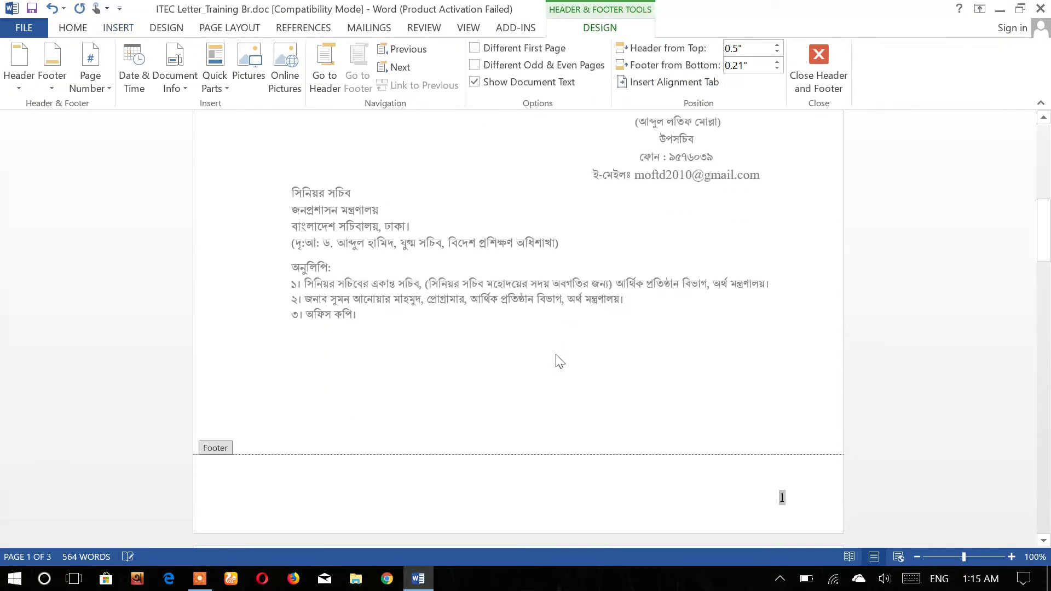
Select all the footer contents and switch keyboard input to Bengali.
click(789, 497)
key(ctrl+a)
key(alt+shift)
click(794, 498)
key(ctrl+a)
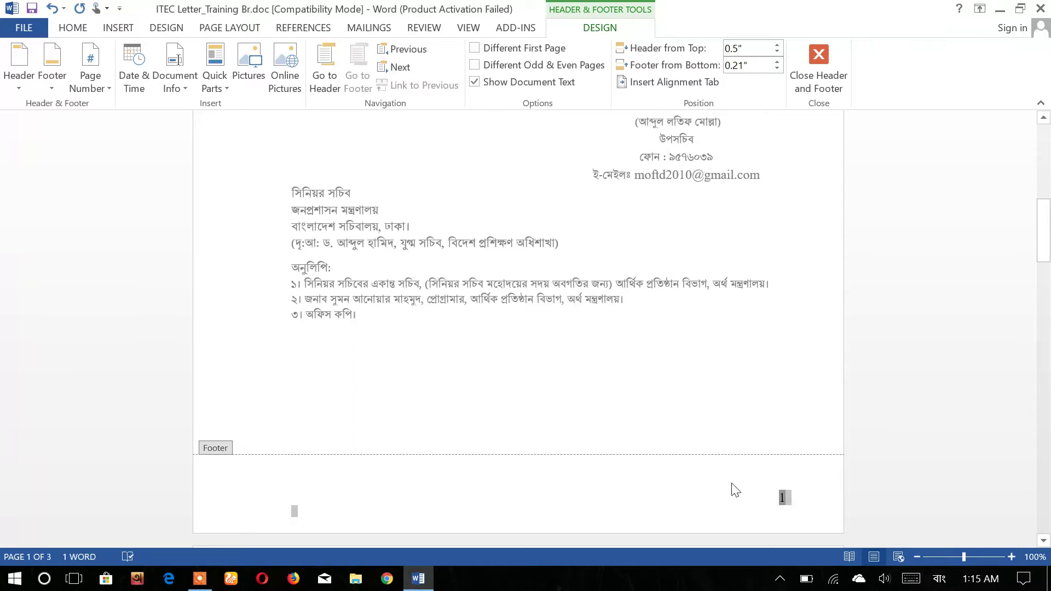
Change the footer page number's font from SulekhaT to NikoshBAN, then leave the footer.
click(76, 26)
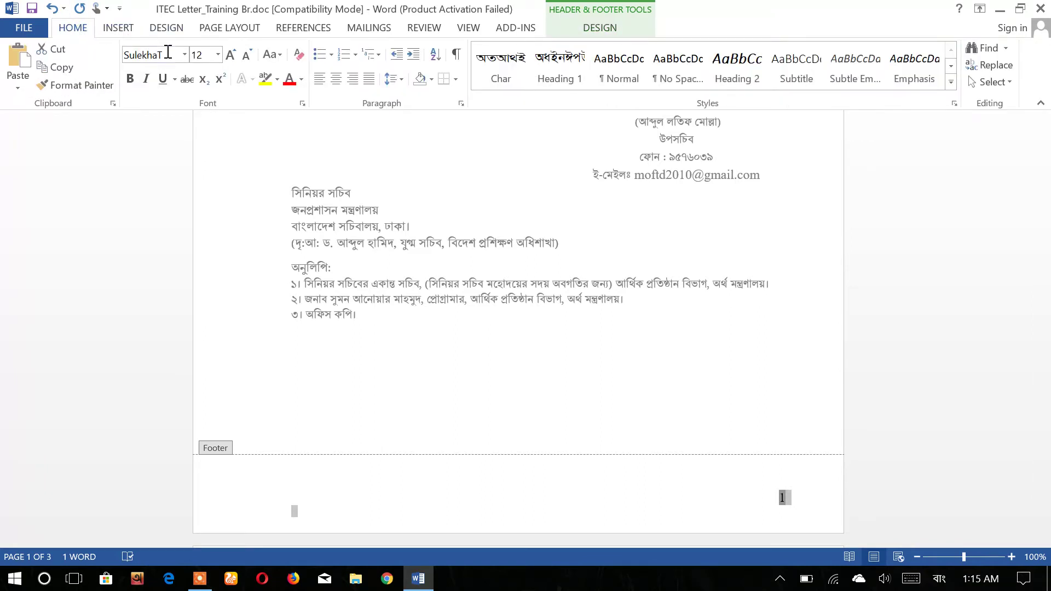
click(185, 55)
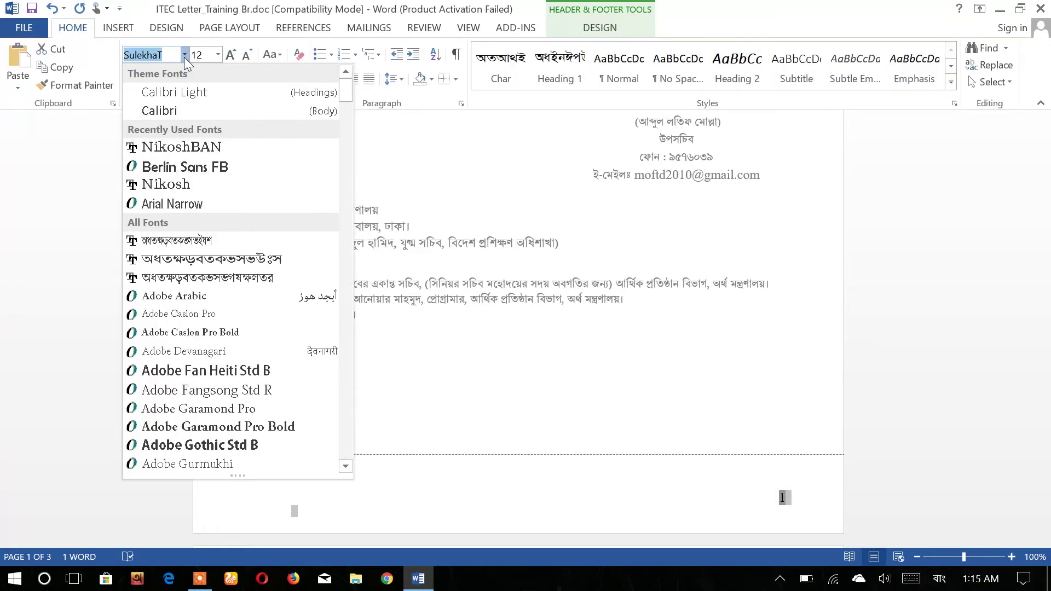
click(185, 56)
click(170, 56)
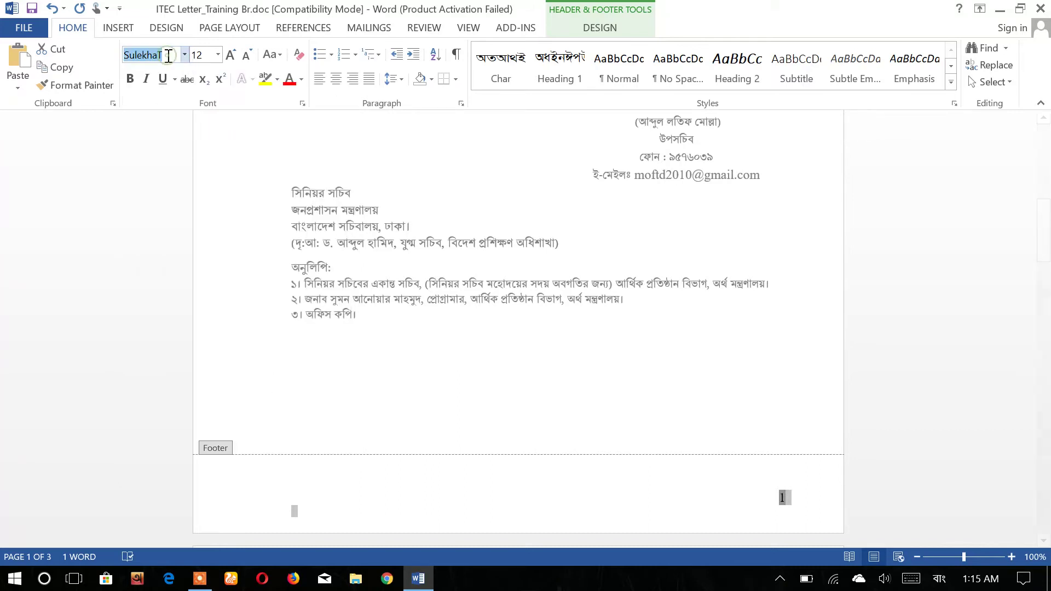
click(185, 55)
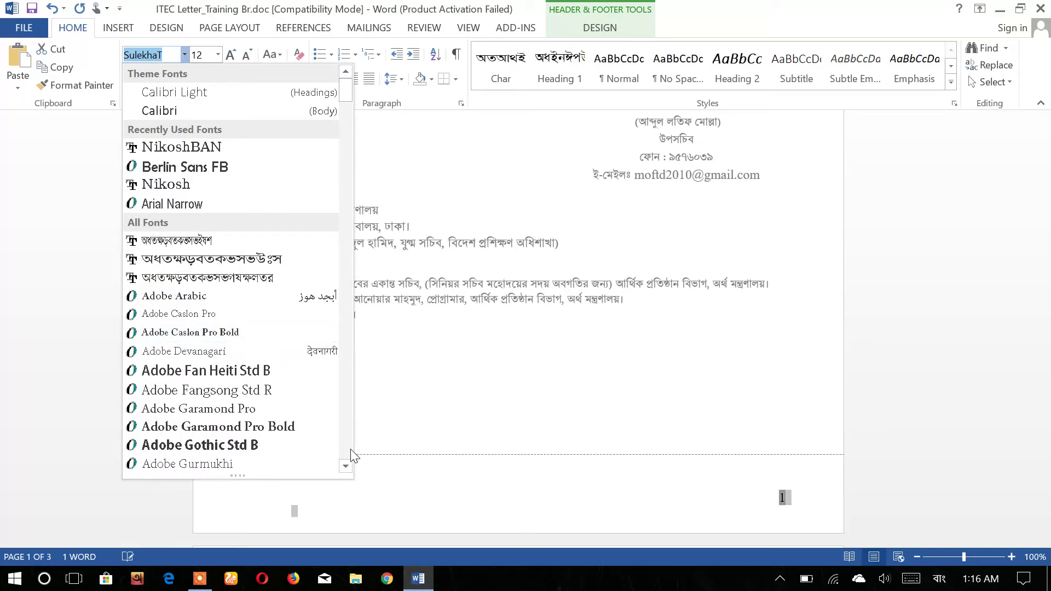
scroll(351, 450, down, 5)
scroll(351, 450, down, 5)
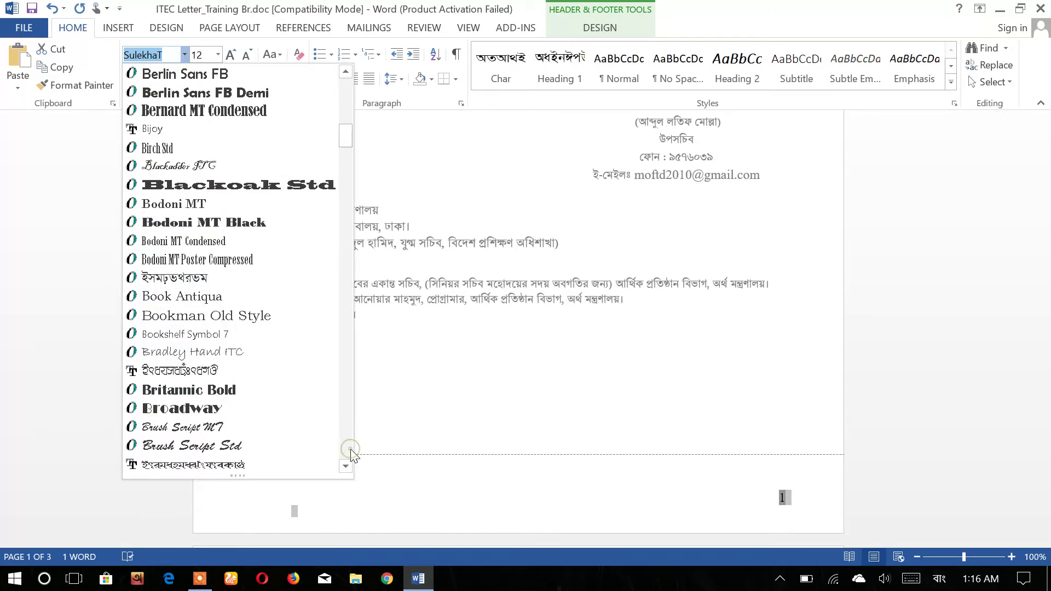
scroll(351, 450, down, 5)
scroll(351, 450, down, 5)
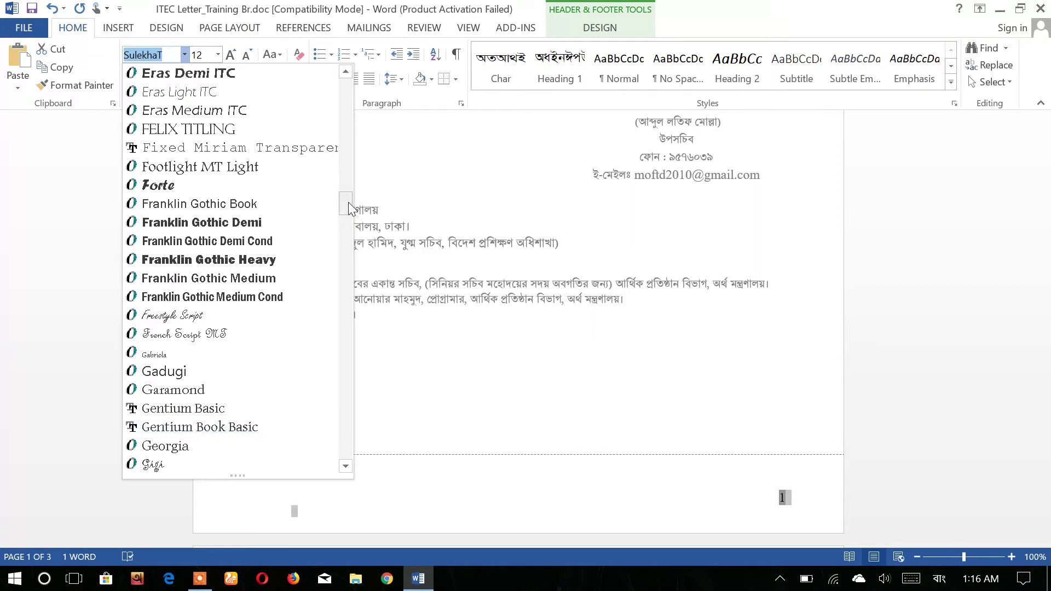
drag(349, 202, 347, 337)
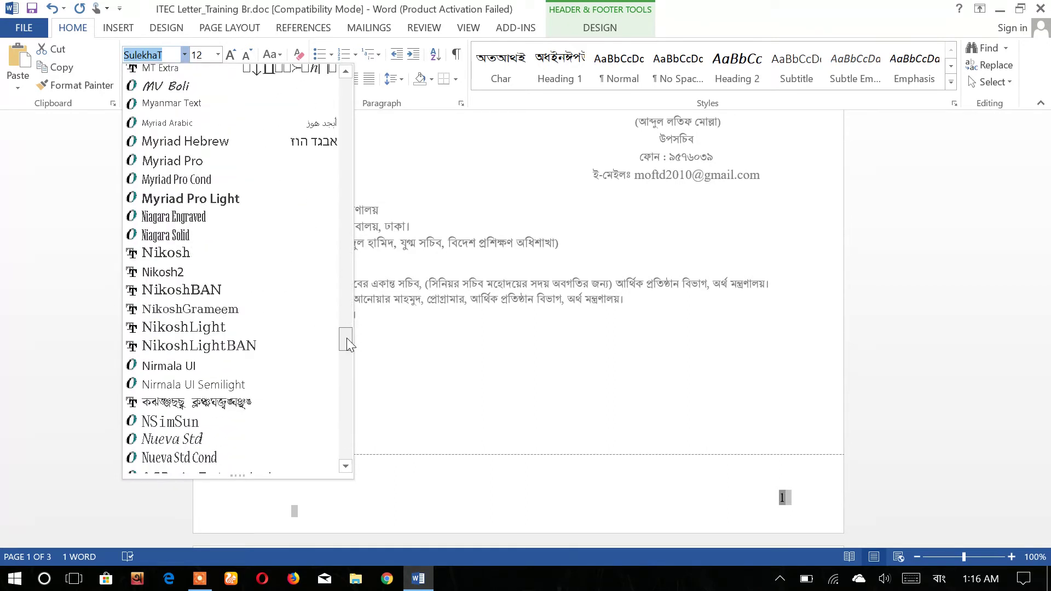
click(222, 290)
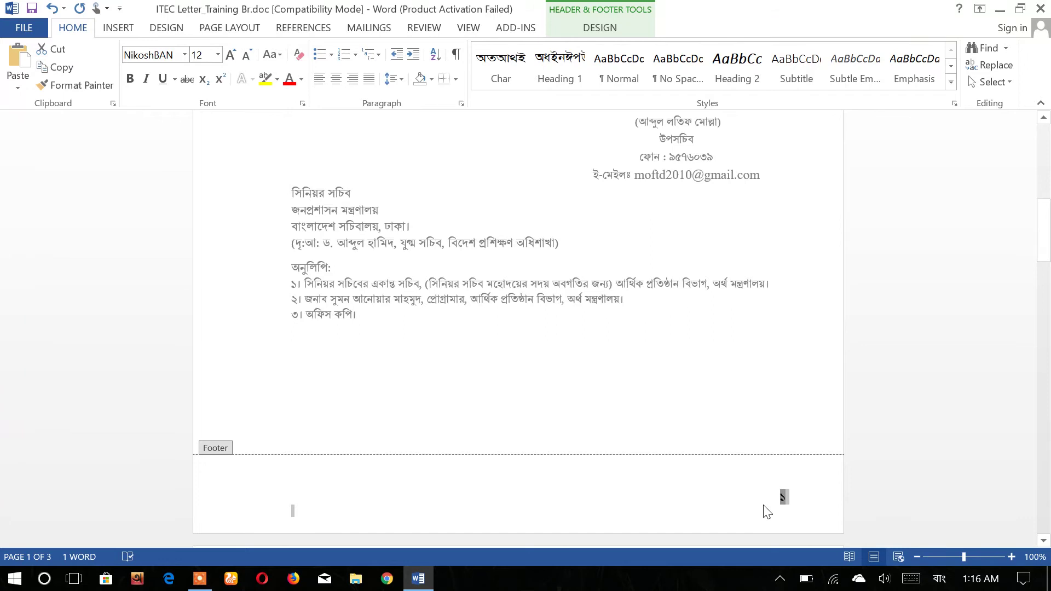
key(Escape)
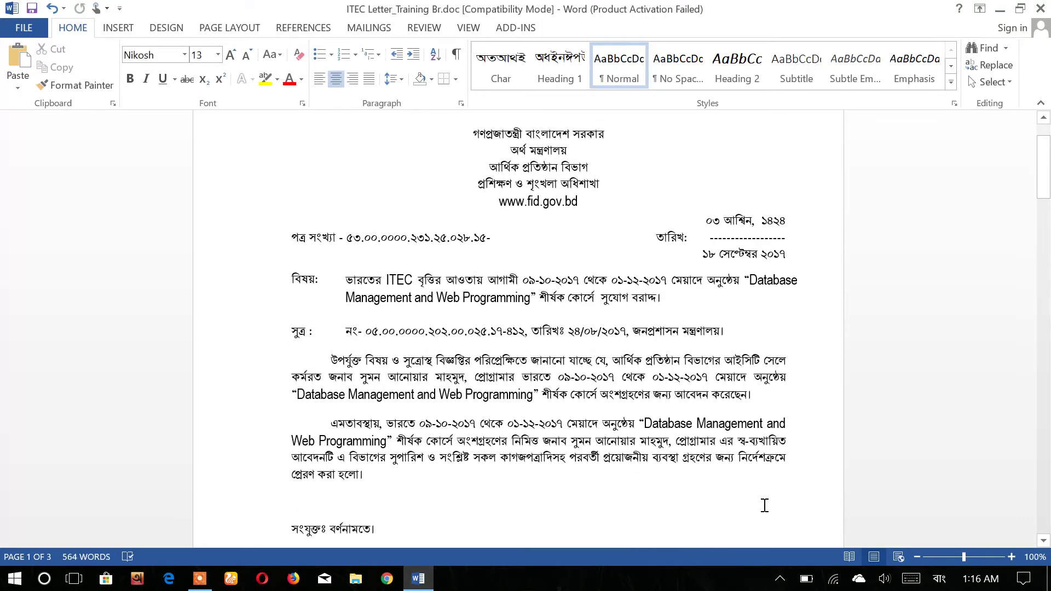
Scroll to the last page, then move the insertion point back toward the document start.
key(Down)
key(Down)
key(Down)
key(Down)
key(Down)
key(Down)
drag(1043, 167, 1032, 525)
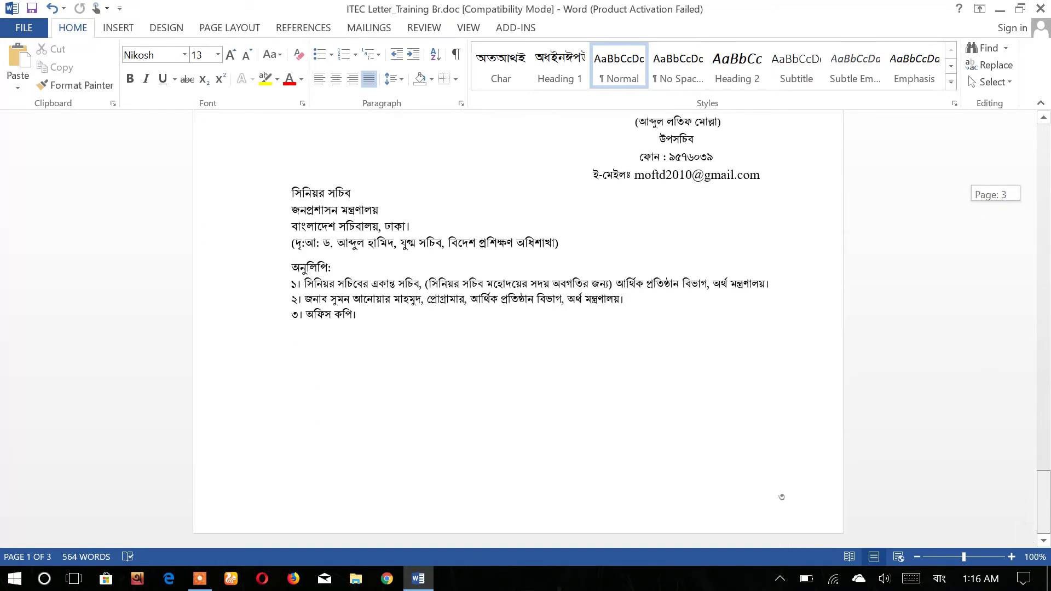
click(291, 372)
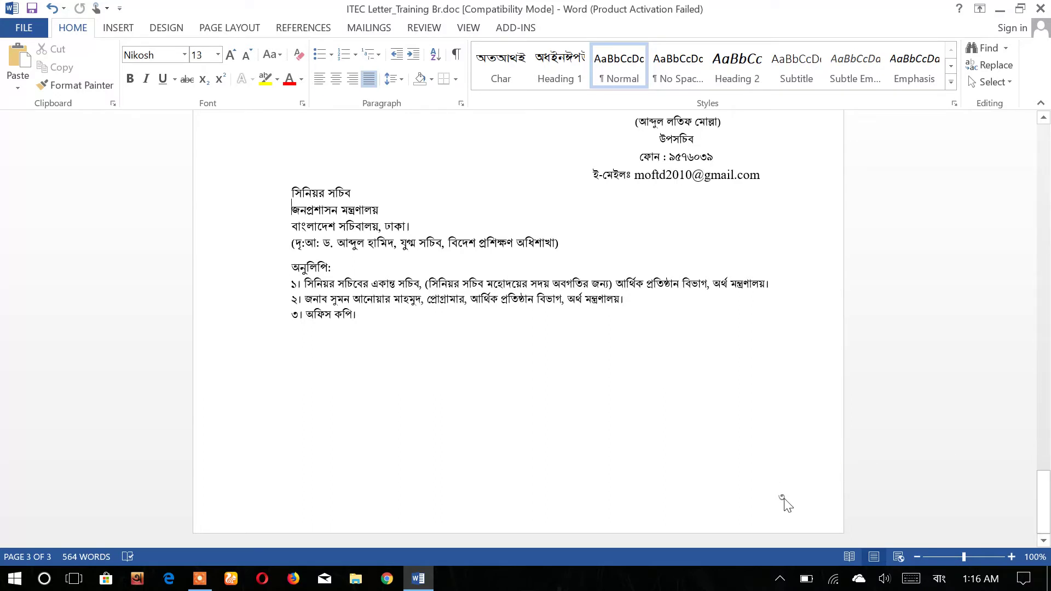
key(Up)
key(Up)
key(Up)
key(Up)
key(Up)
key(Up)
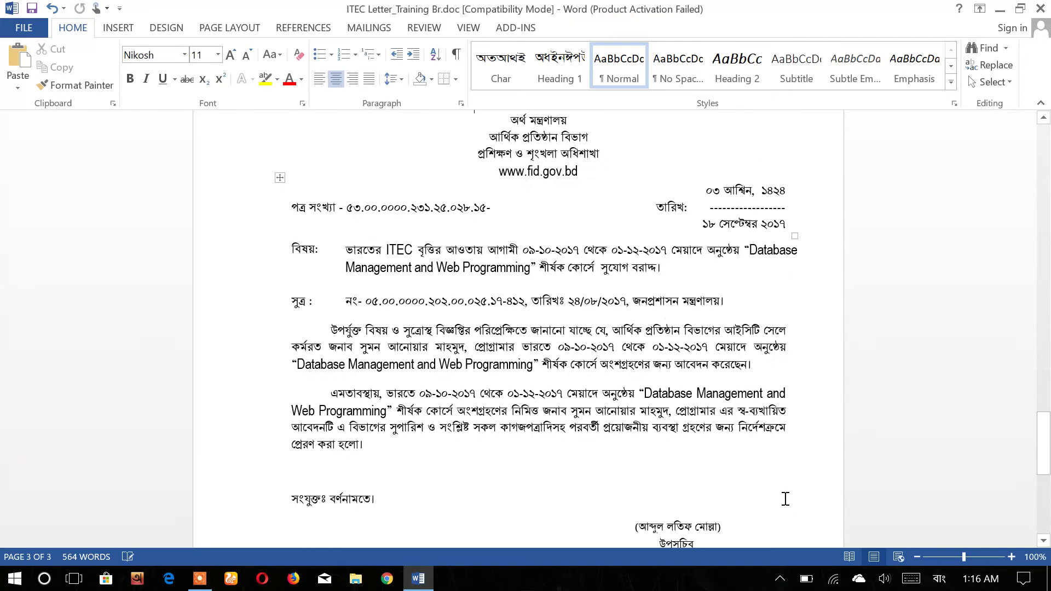
key(Up)
key(Up)
key(Up)
key(Up)
key(Up)
key(Up)
key(Up)
key(Up)
key(Up)
key(Up)
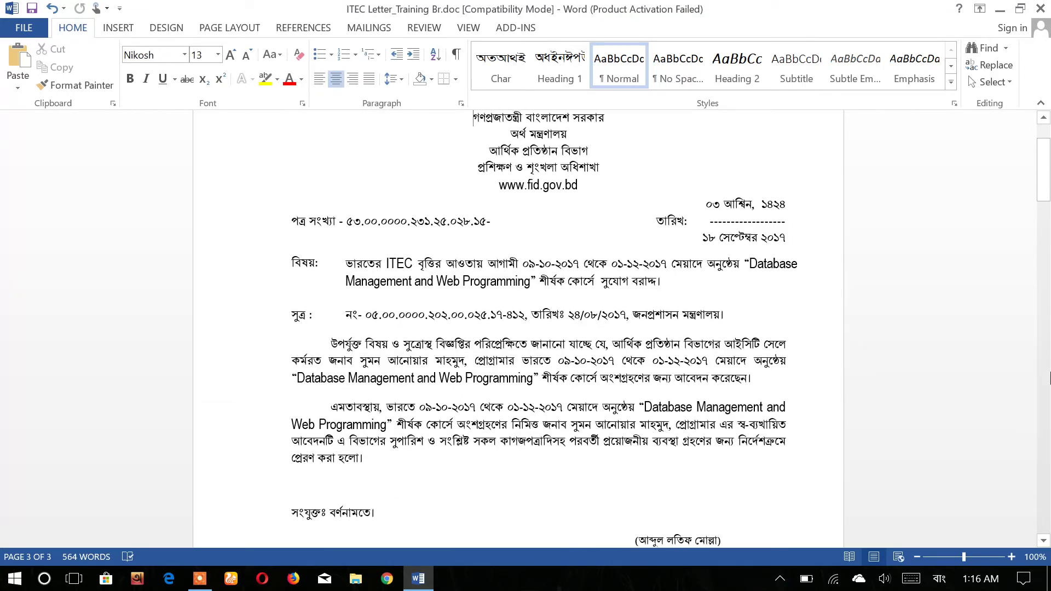
Scroll the letter with the scrollbar to show the bottom of page 1 and its Bengali page number.
mouse_move(1048, 176)
mouse_down()
mouse_move(1047, 311)
mouse_move(1049, 164)
mouse_up()
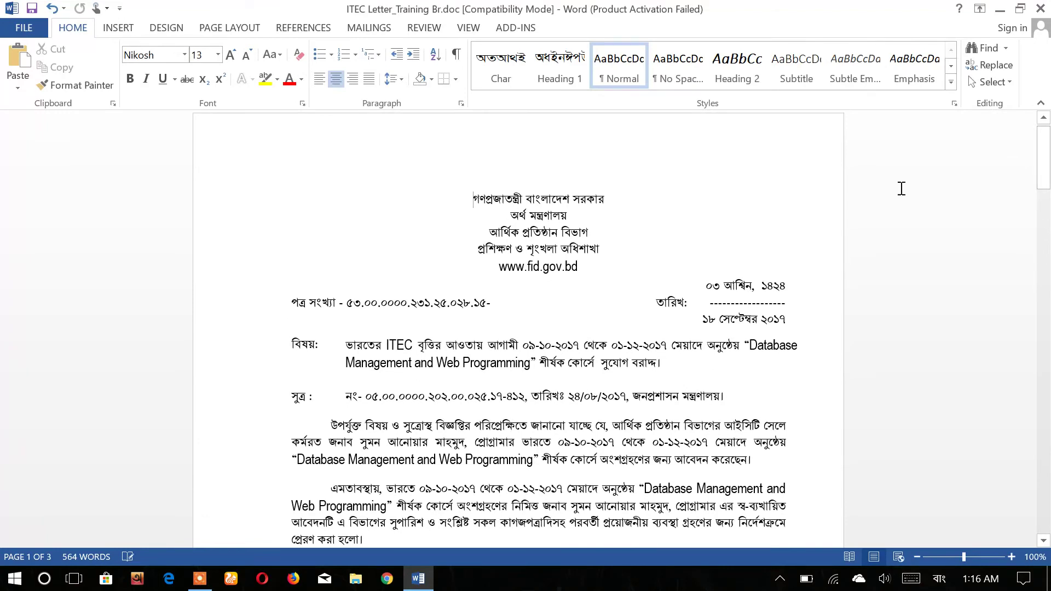
drag(1046, 164, 1049, 435)
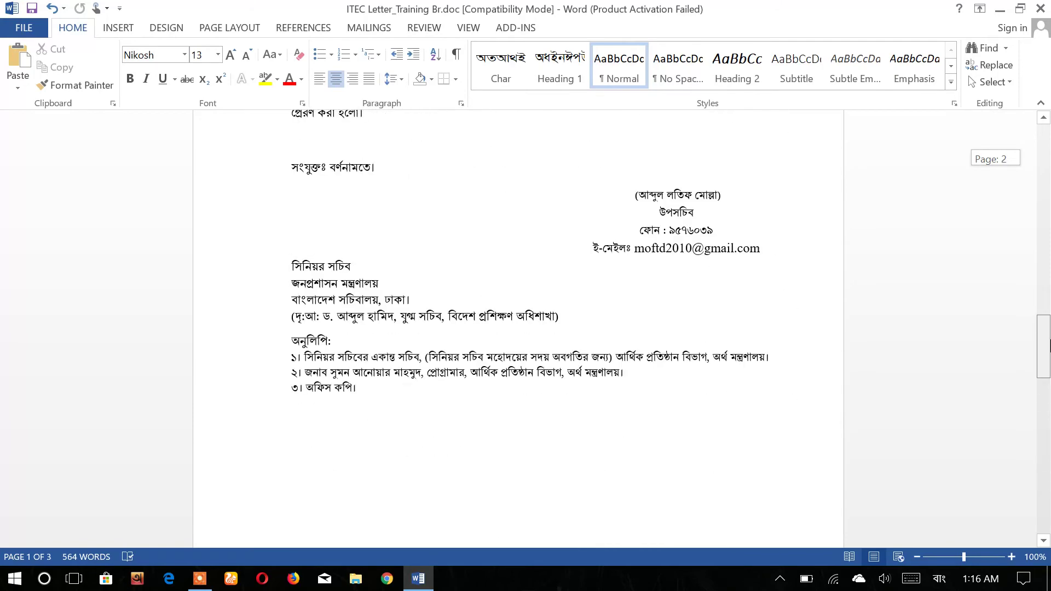
mouse_move(1050, 435)
mouse_down()
mouse_move(1050, 186)
mouse_move(1025, 304)
mouse_move(1036, 524)
mouse_up()
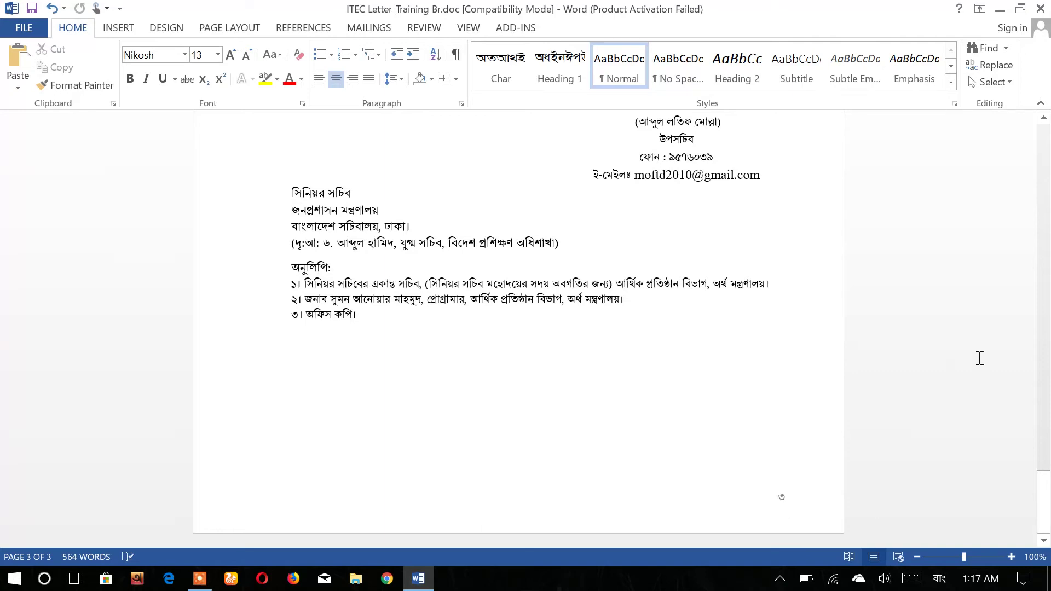
click(1045, 380)
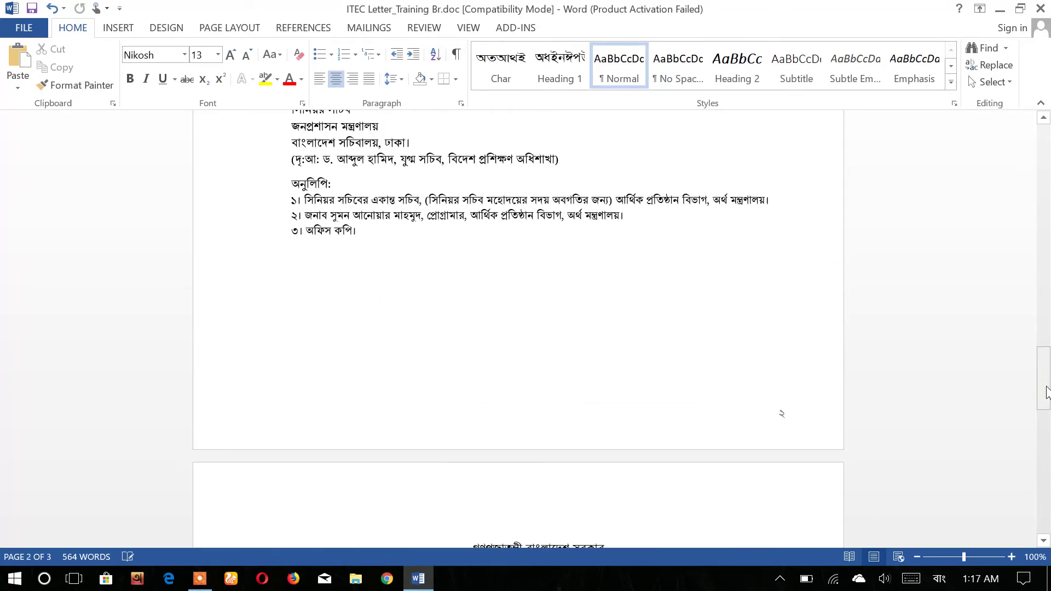
drag(1045, 381, 1045, 133)
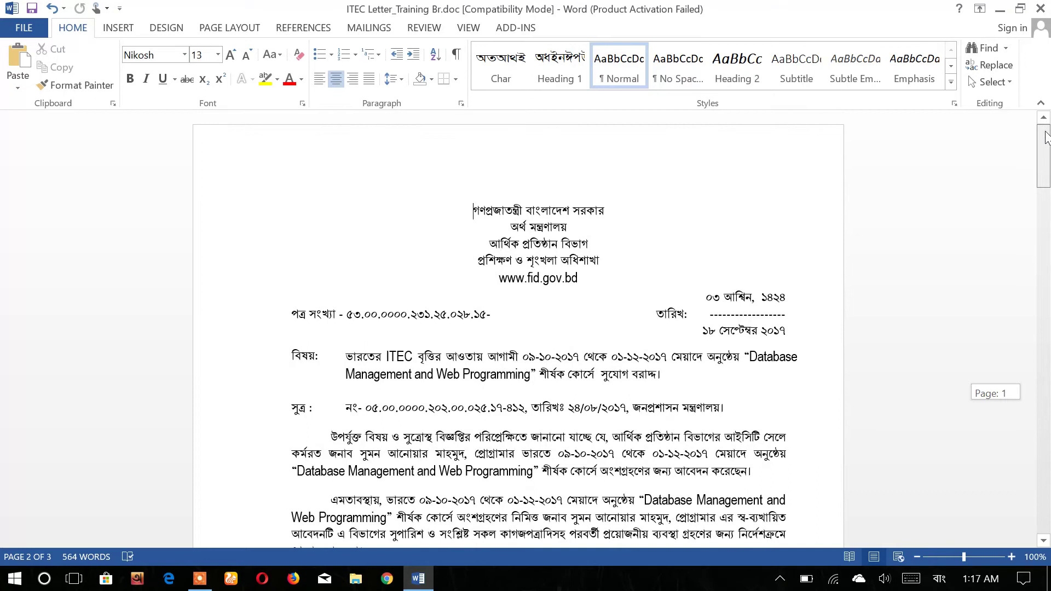
click(653, 385)
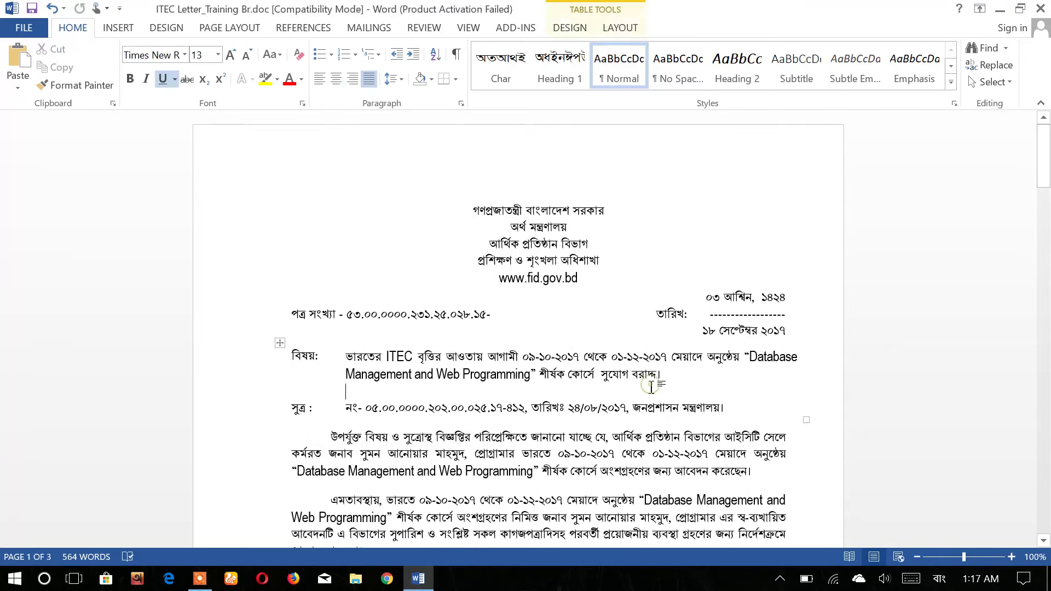
mouse_move(1043, 186)
mouse_down()
mouse_move(1043, 503)
mouse_move(836, 288)
mouse_up()
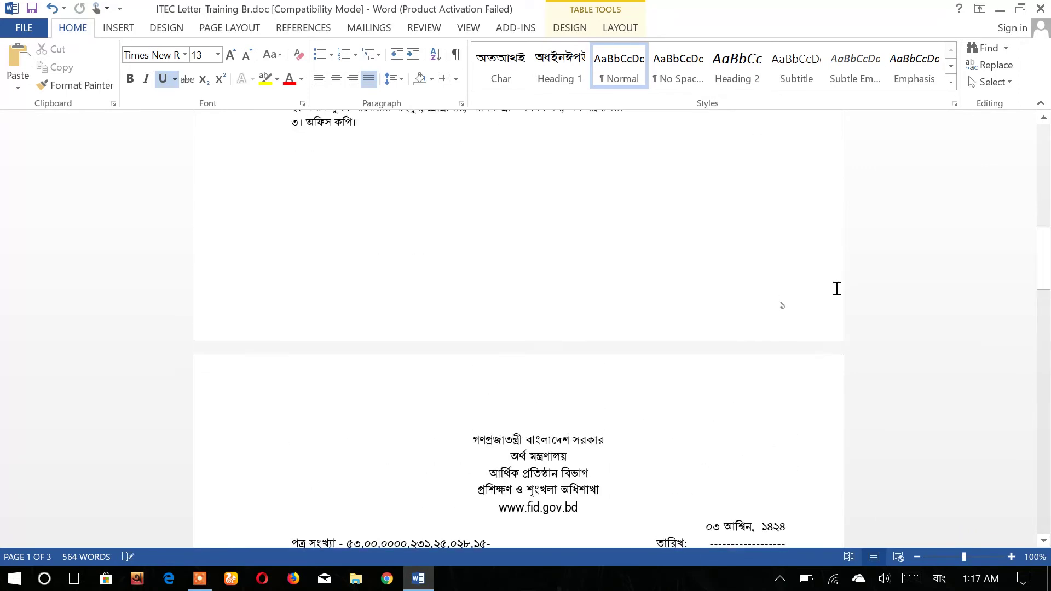
Open the page 1 footer and Insert > Quick Parts, trying the Field dialog once and cancelling.
double_click(782, 305)
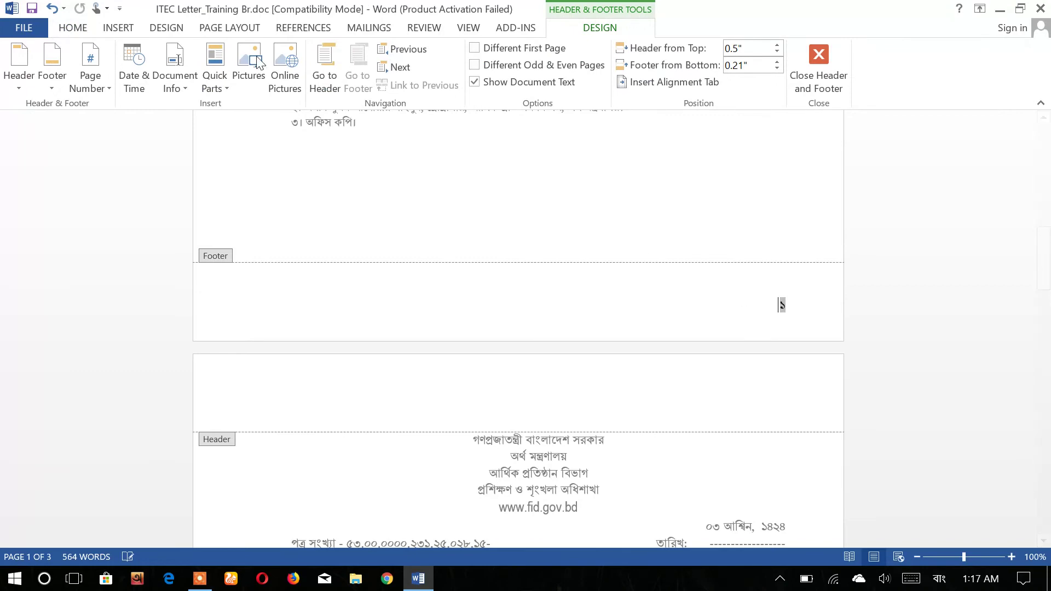
click(71, 29)
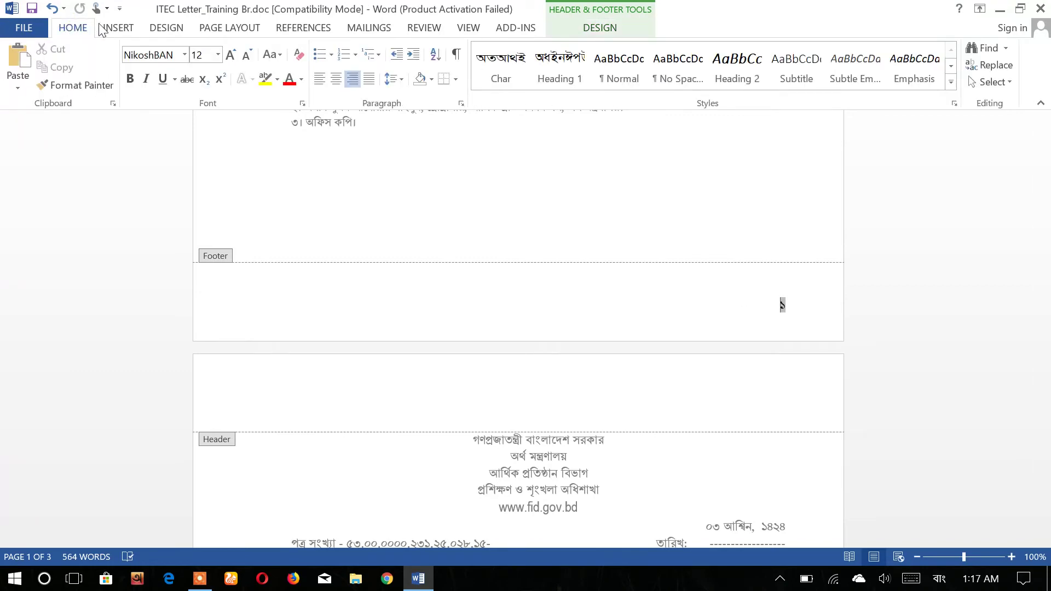
click(116, 29)
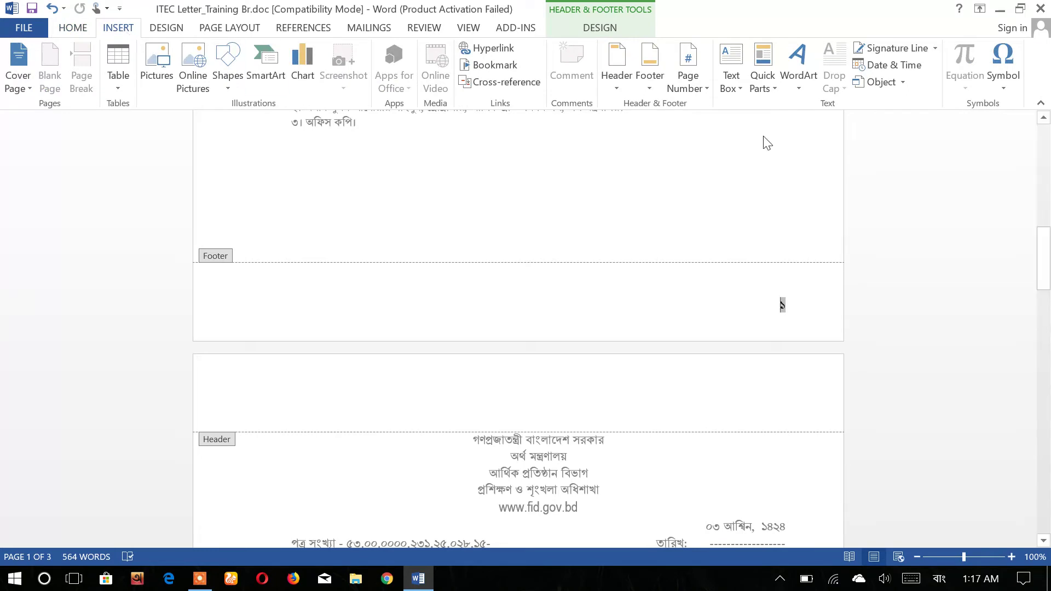
click(765, 97)
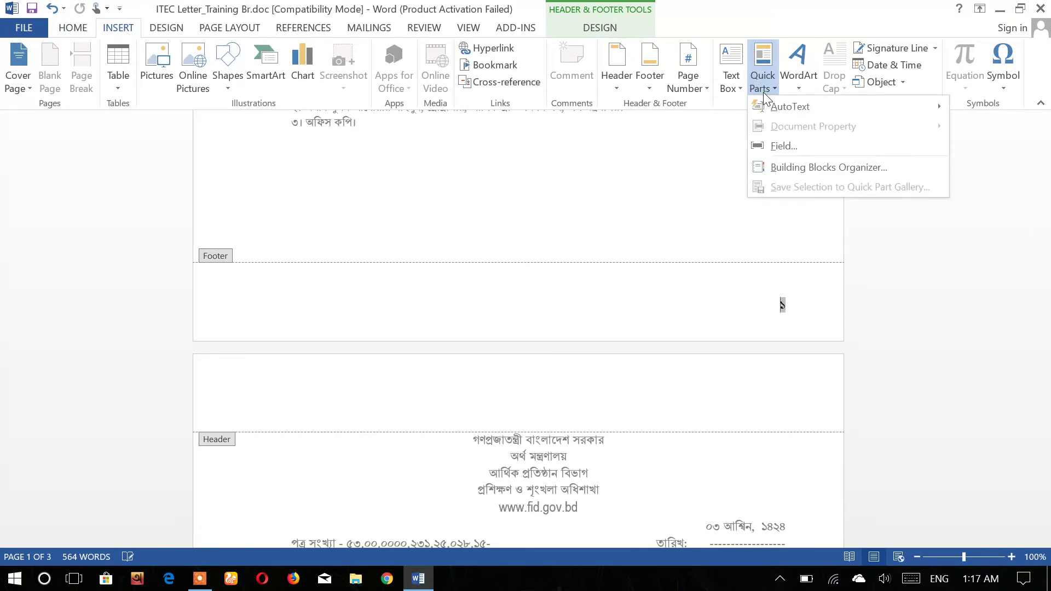
click(766, 98)
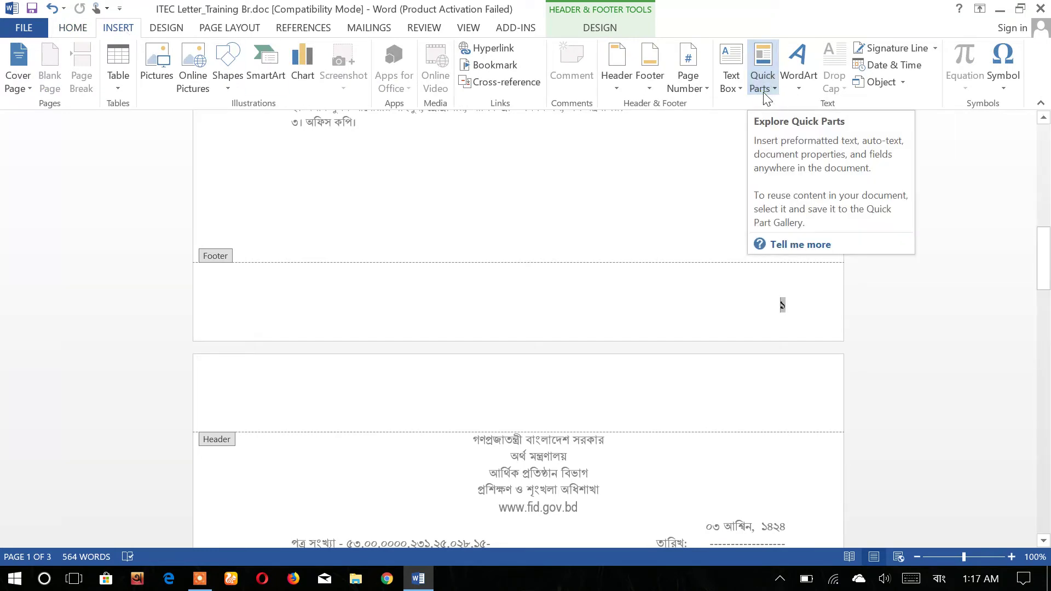
click(770, 86)
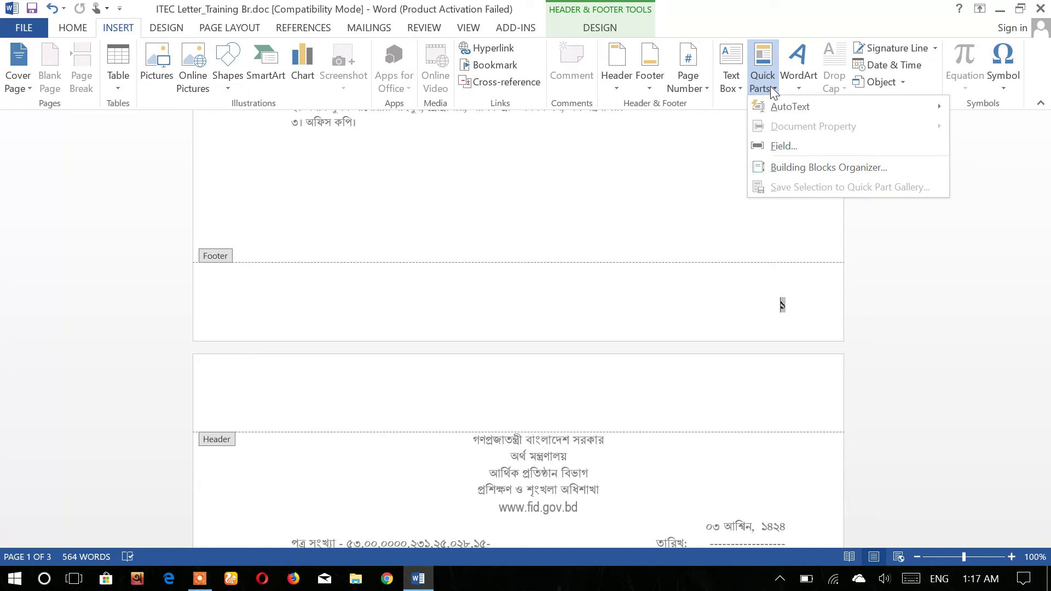
click(787, 146)
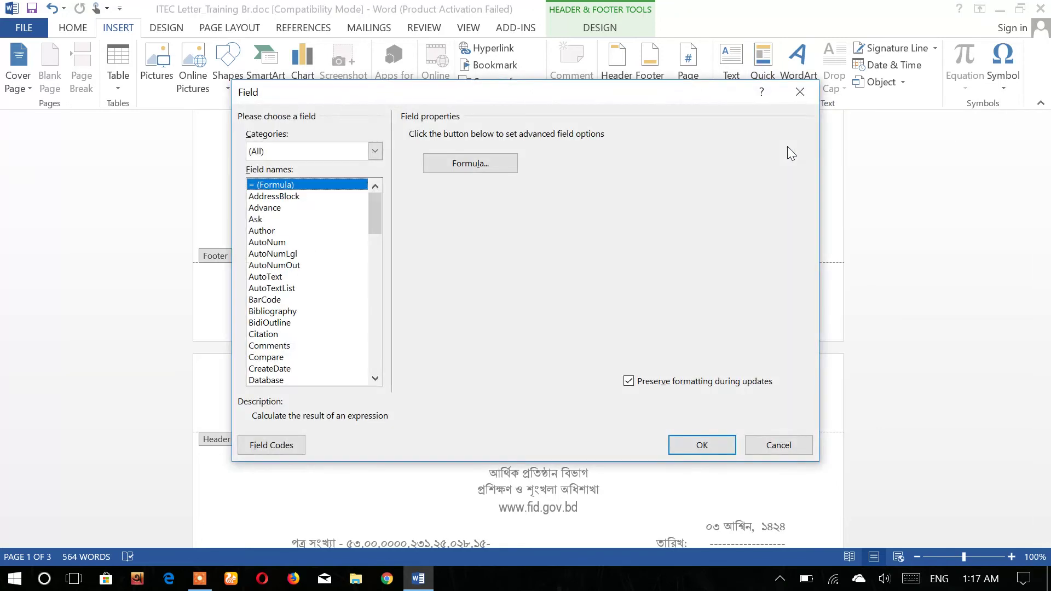
click(803, 446)
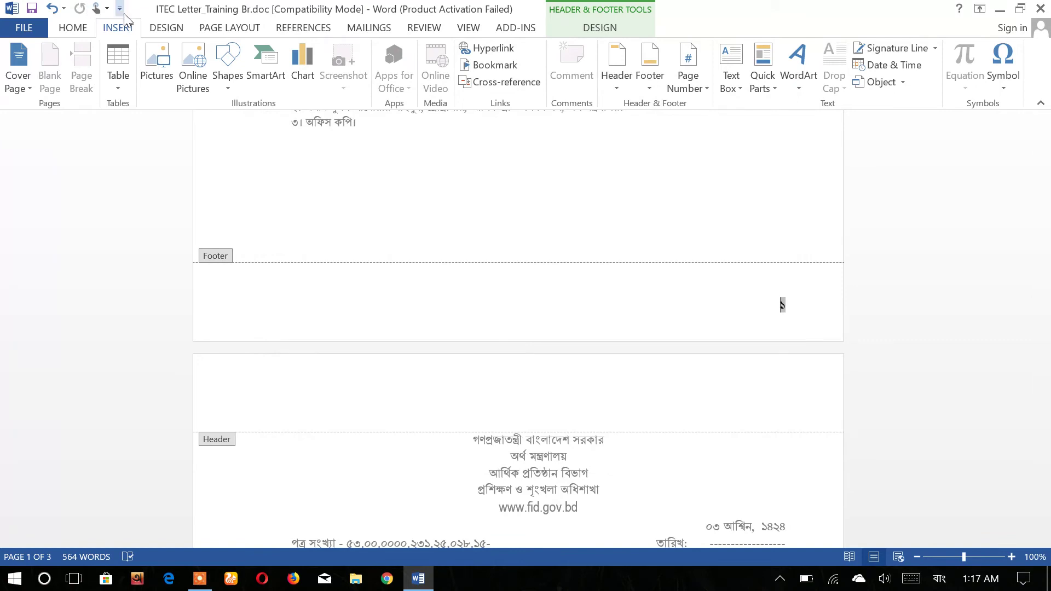
click(765, 92)
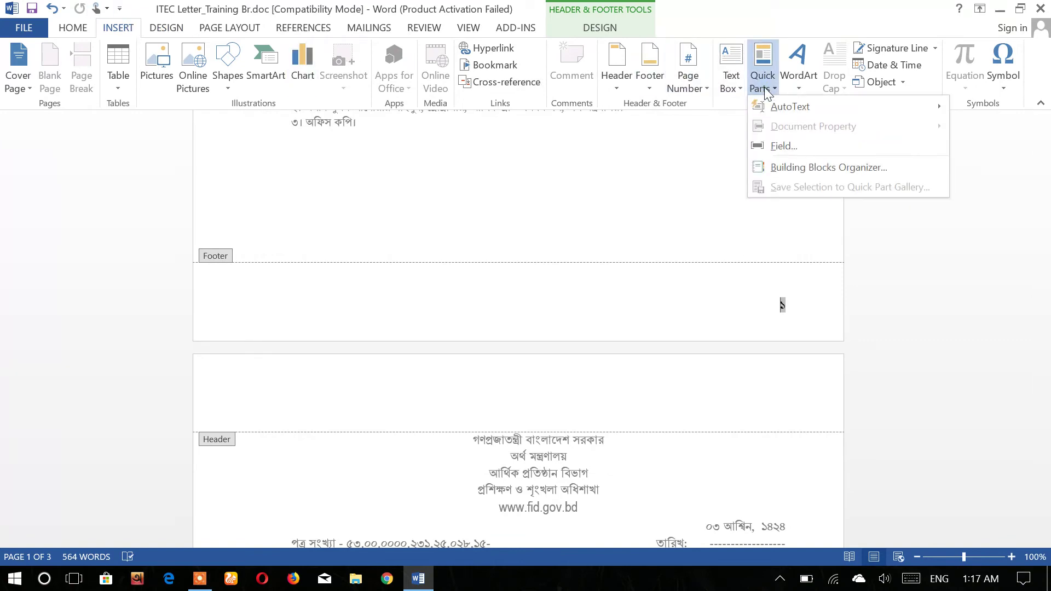
Insert a Document Information FileName field in First capital format with the full path added.
click(784, 147)
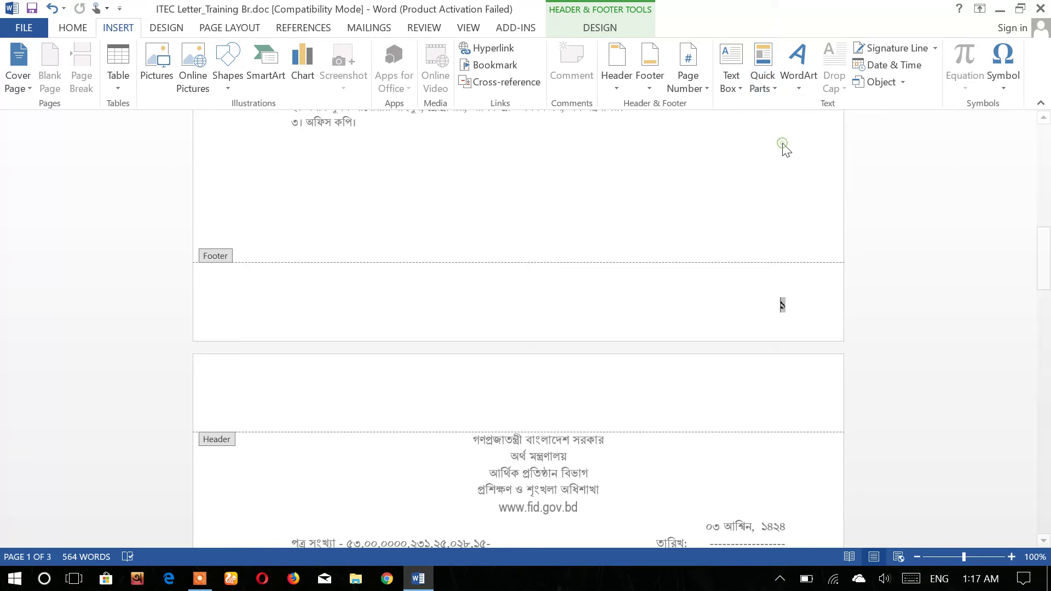
click(292, 153)
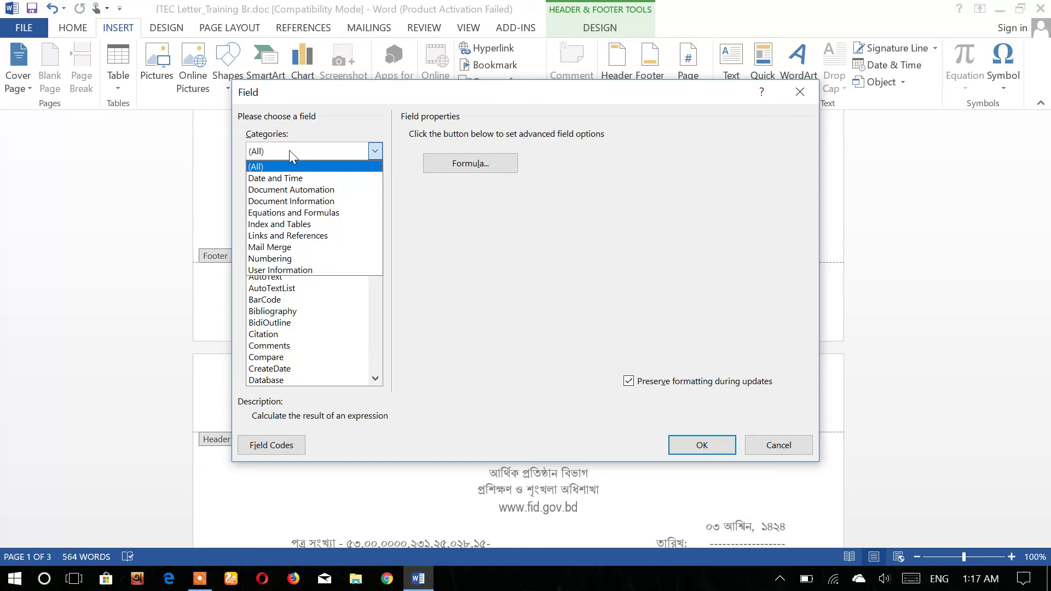
click(284, 201)
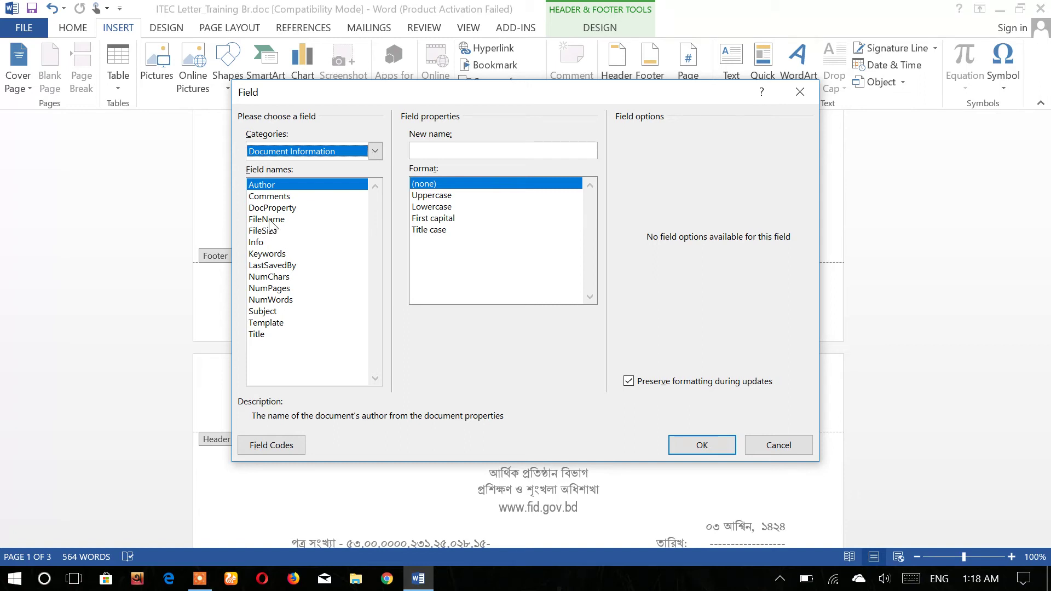
click(270, 220)
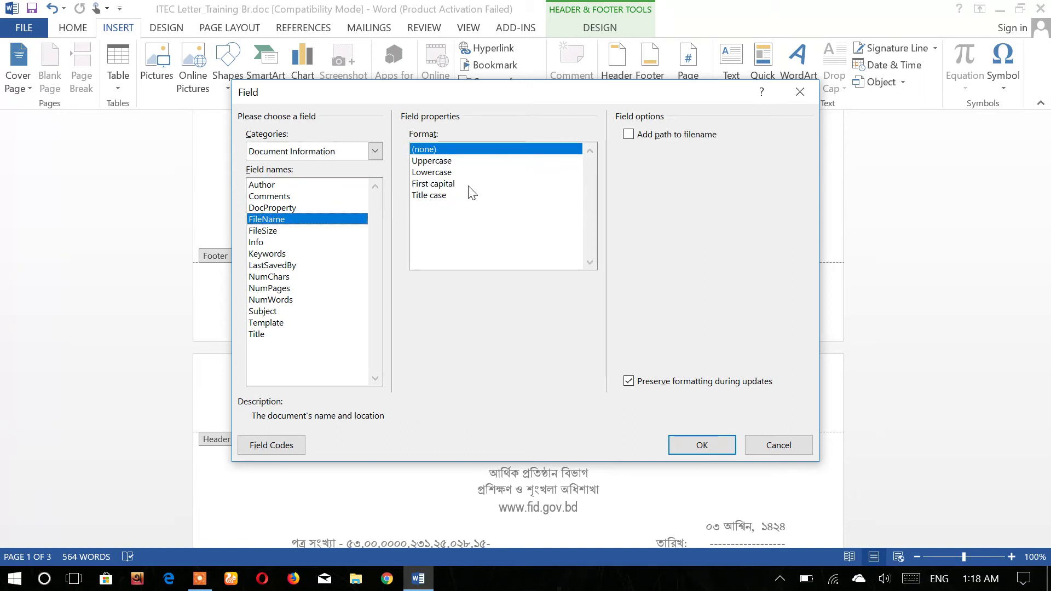
click(447, 185)
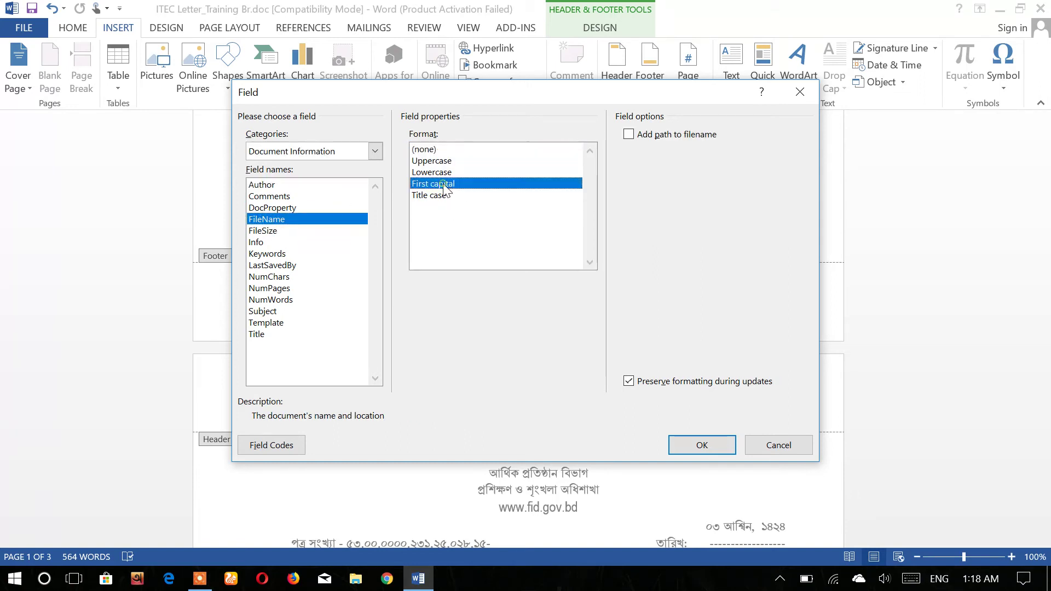
click(630, 134)
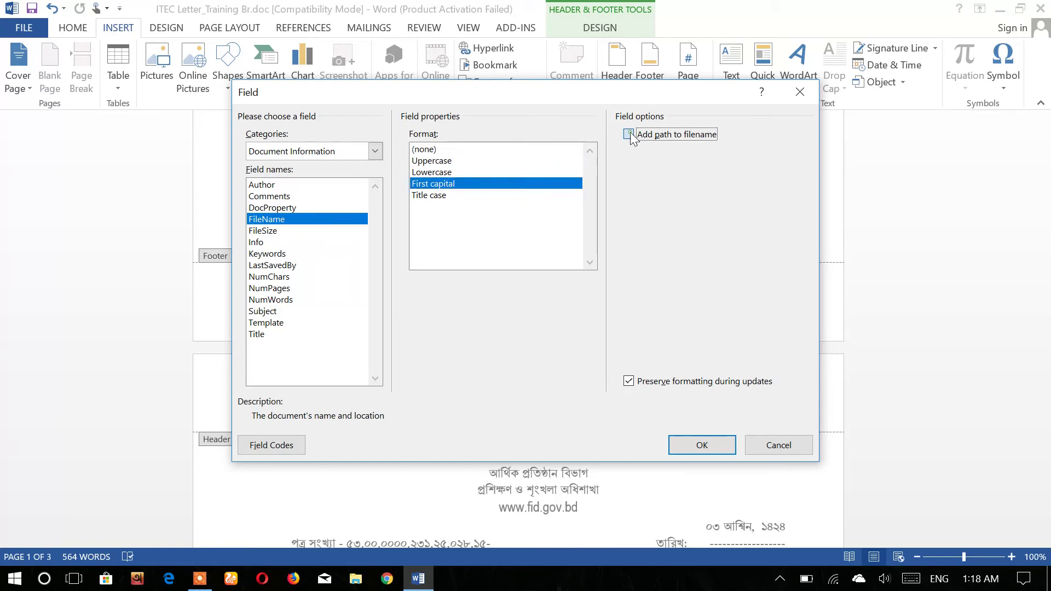
click(703, 445)
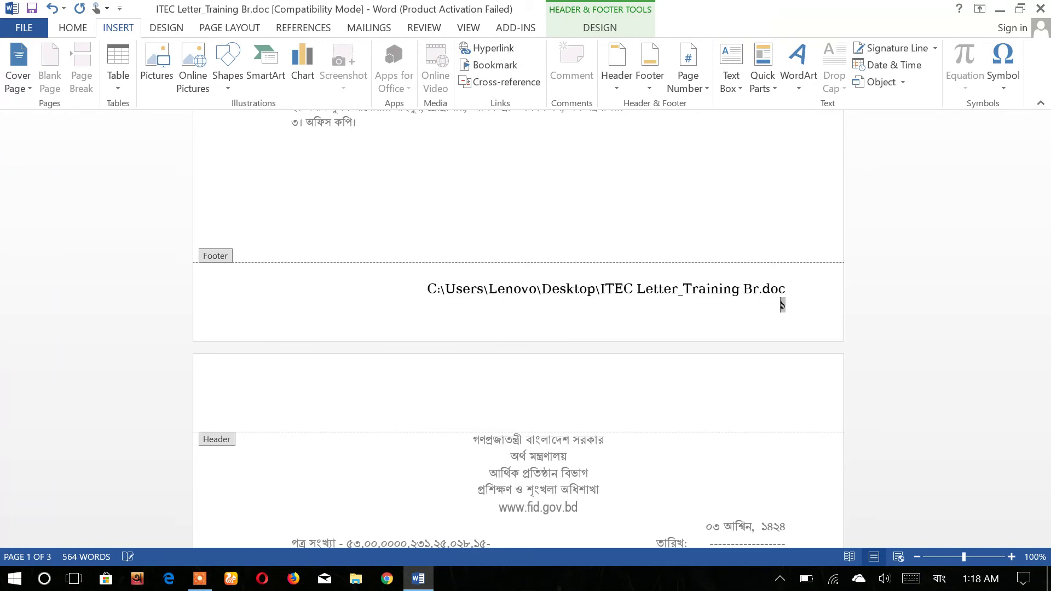
Join the file path to the page-number line, set it in Adobe Gurmukhi, and exit the footer.
key(BackSpace)
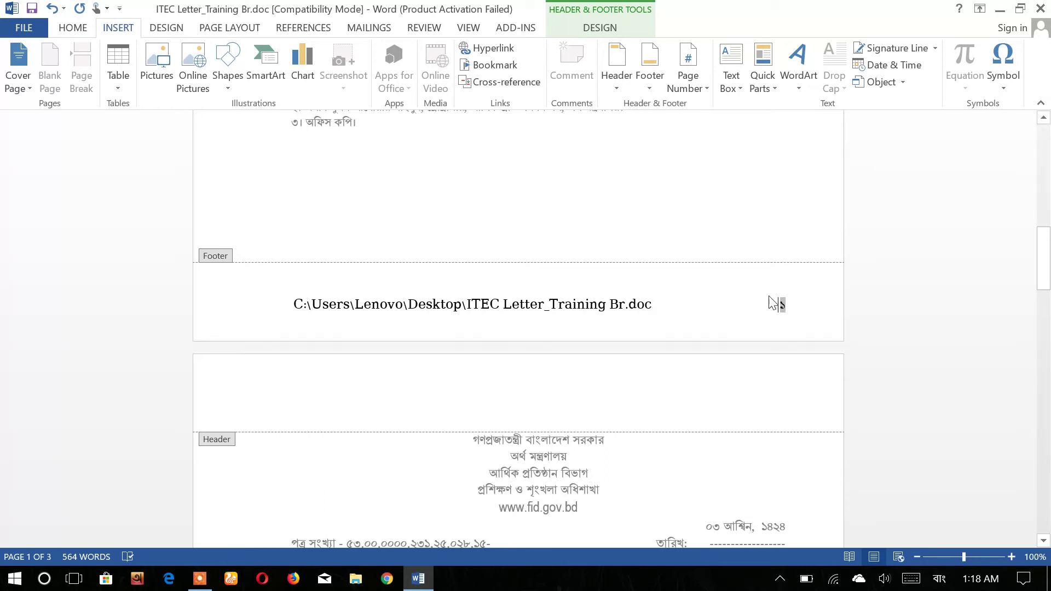
click(657, 298)
key(shift+Home)
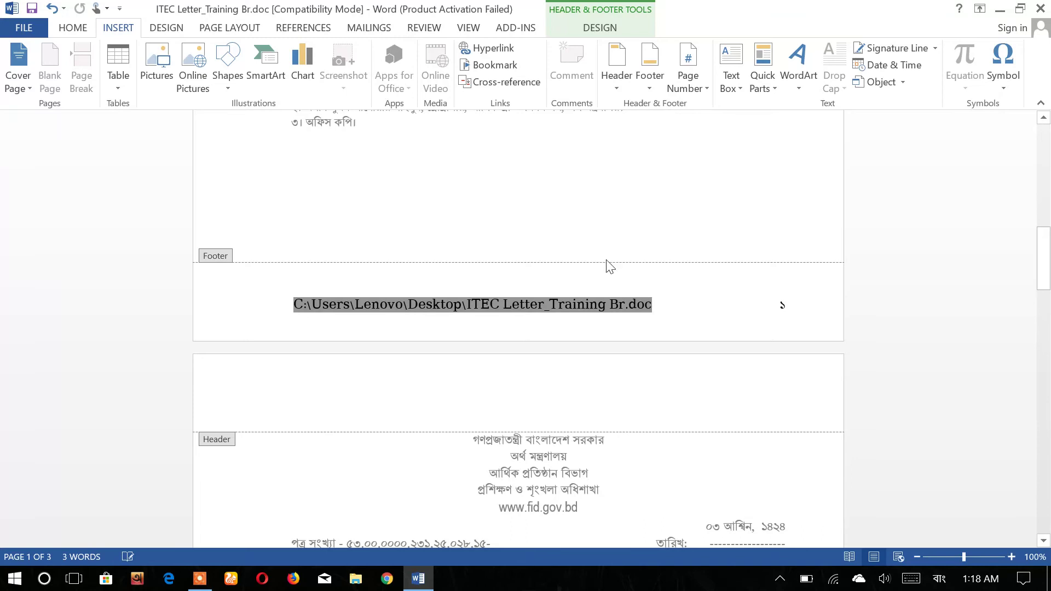
click(64, 27)
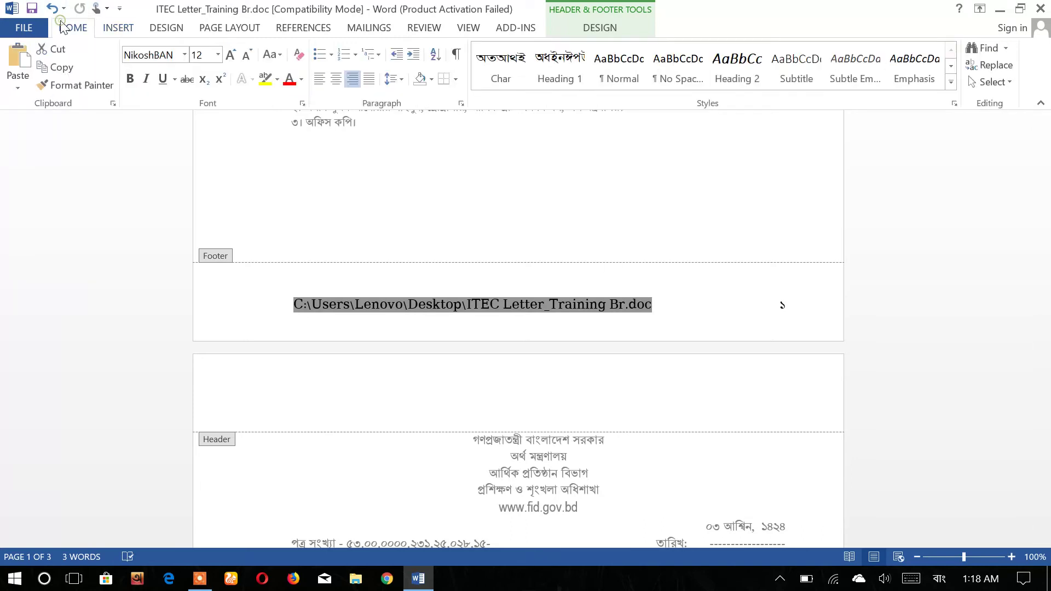
click(185, 54)
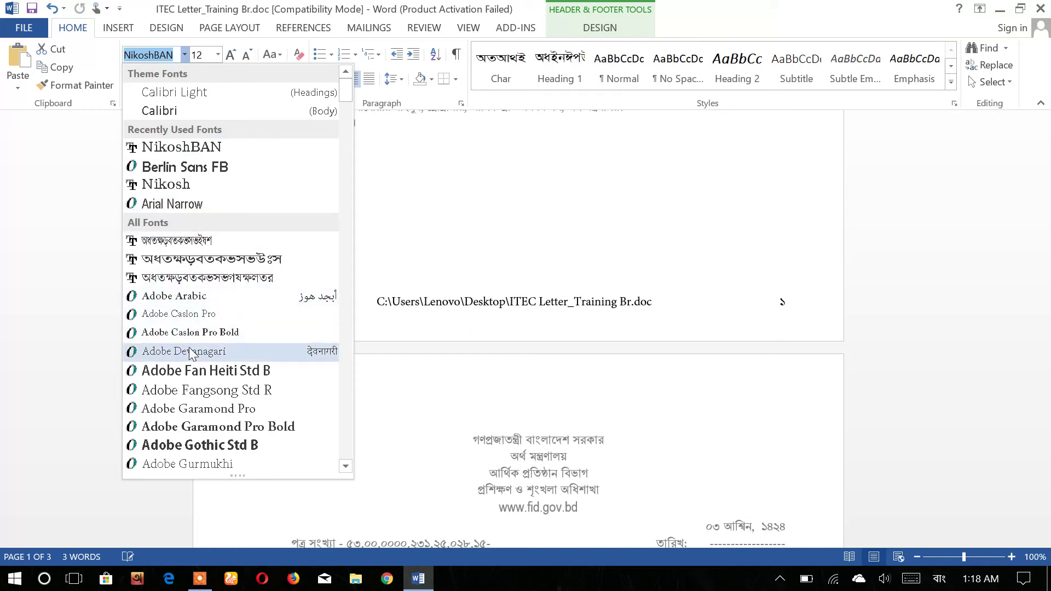
click(207, 464)
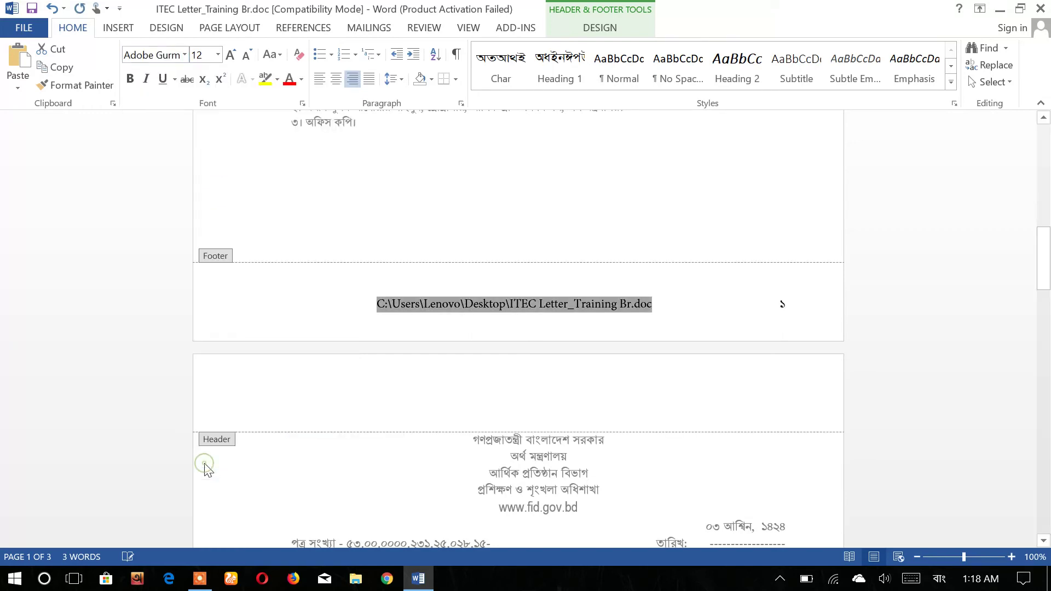
double_click(630, 341)
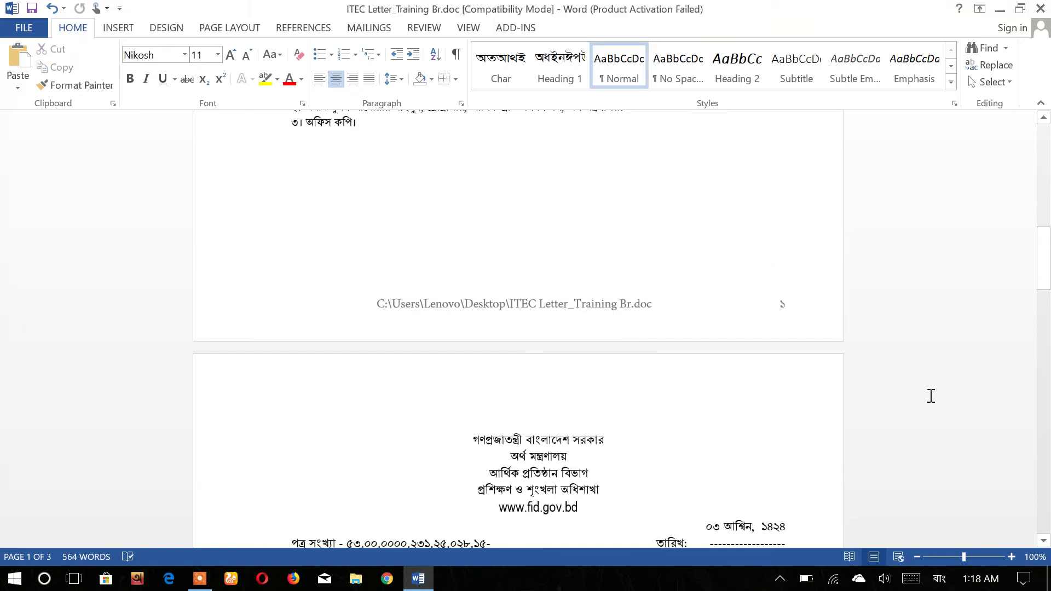
mouse_move(1046, 280)
mouse_down()
mouse_move(1049, 534)
mouse_move(1046, 184)
mouse_up()
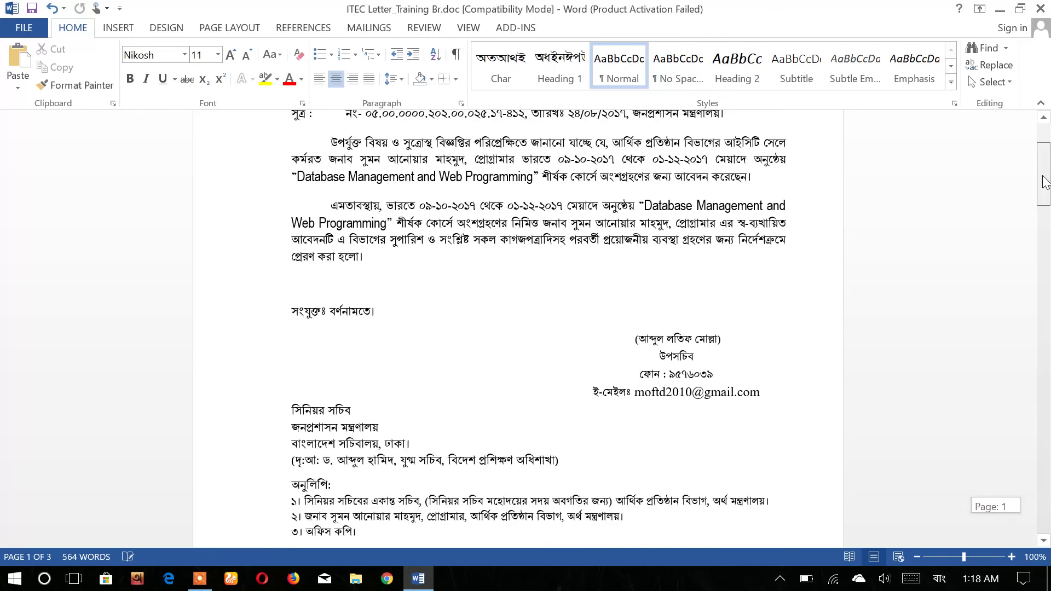
drag(1046, 183, 1049, 268)
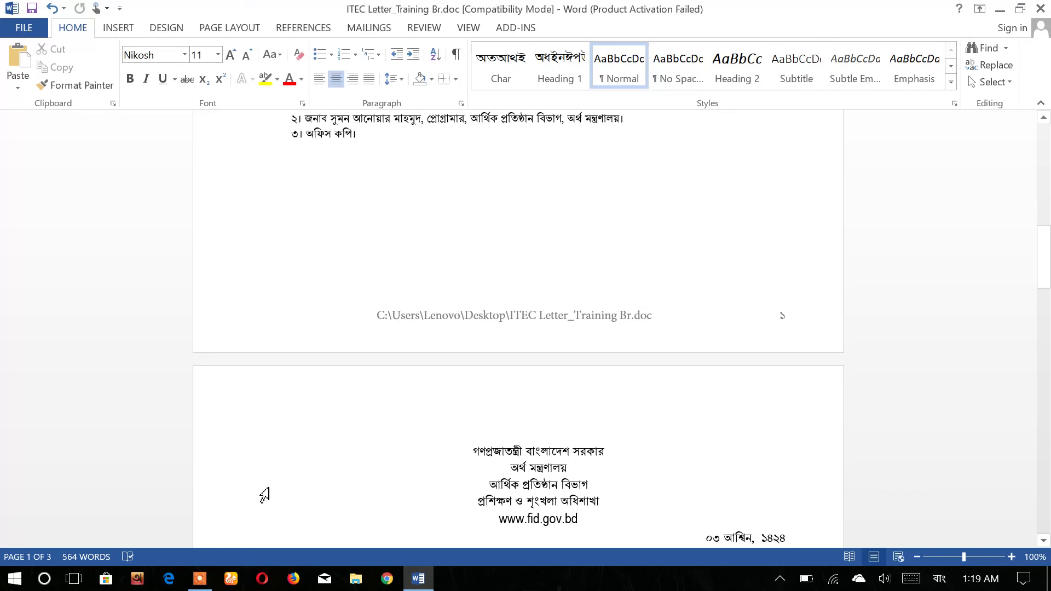
click(257, 493)
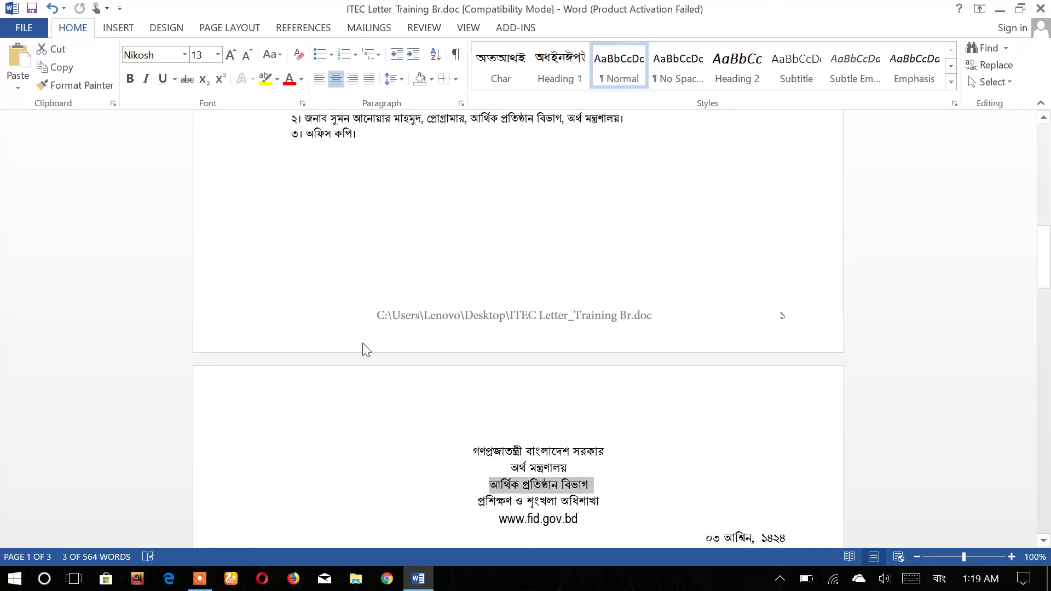
click(387, 306)
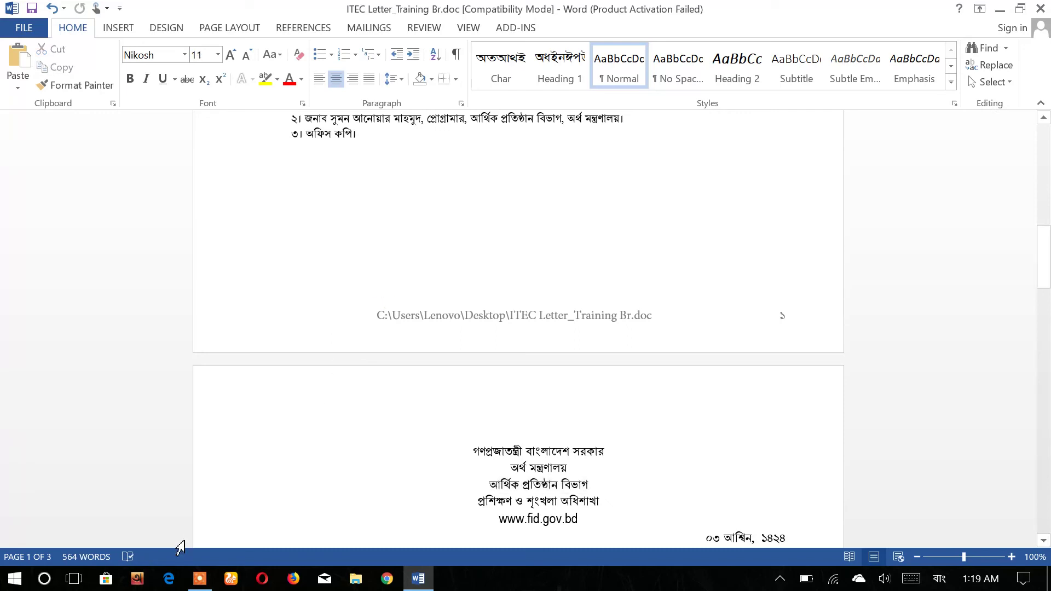
click(199, 578)
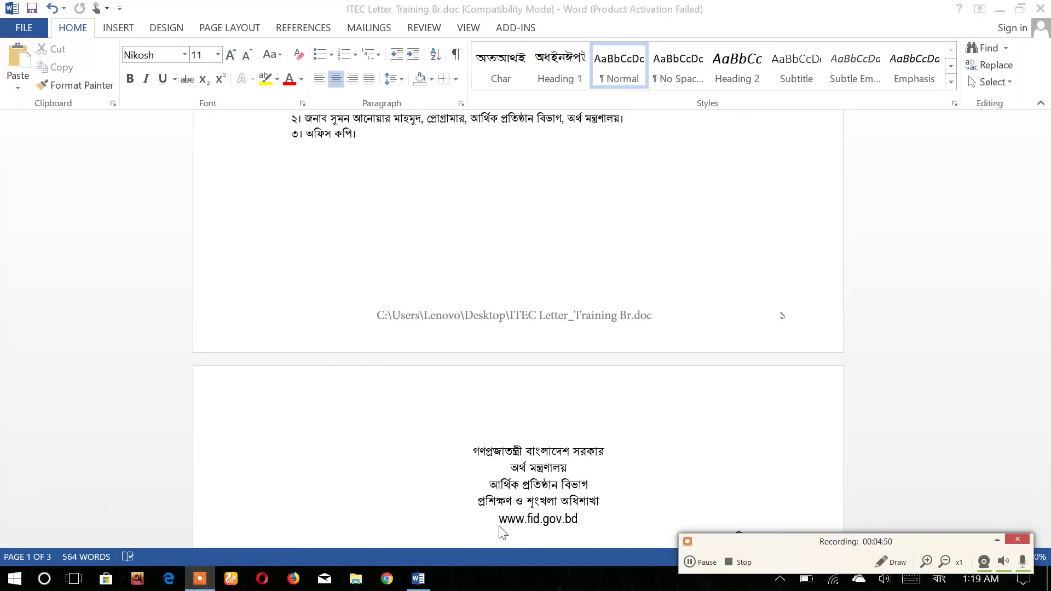